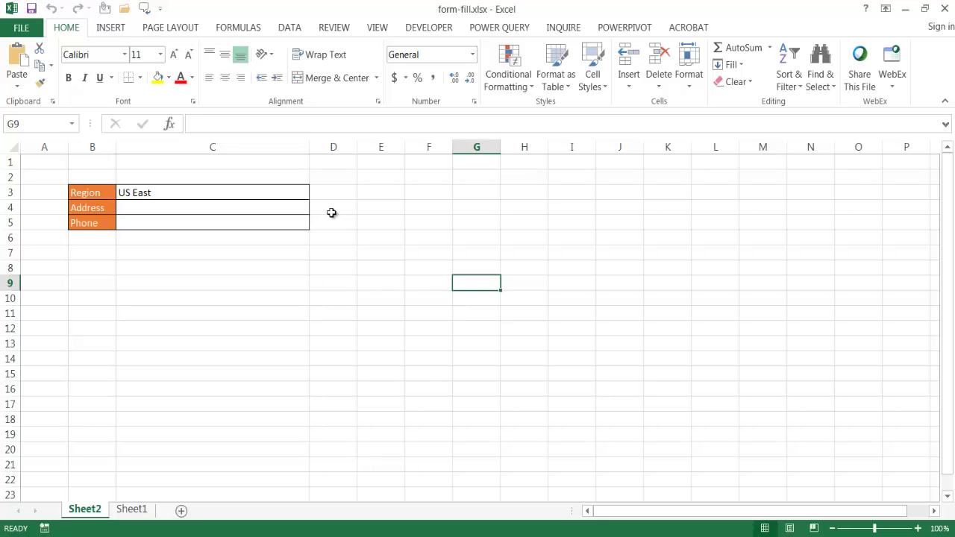
# Step: Choose US East from the Region list in cell C3
pyautogui.click(213, 192)
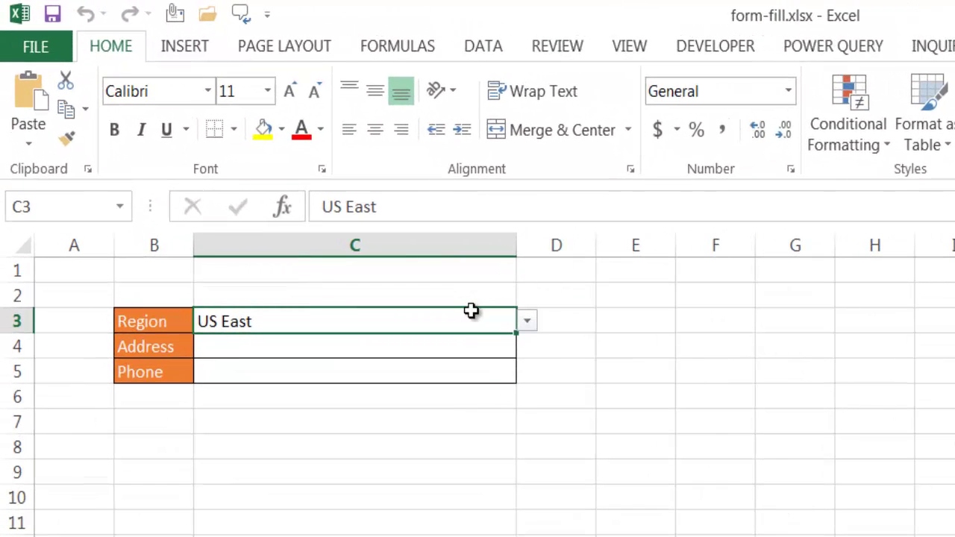
pyautogui.click(529, 321)
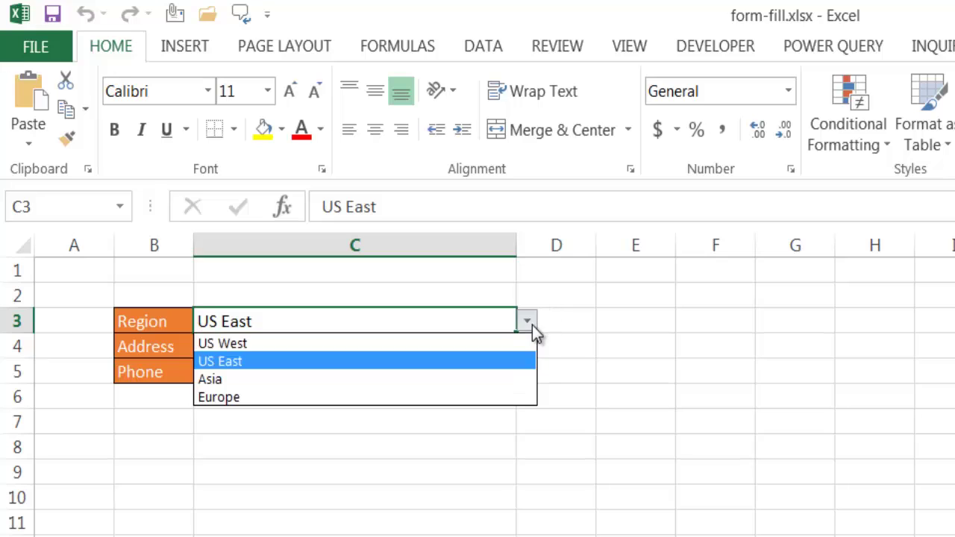
pyautogui.click(499, 362)
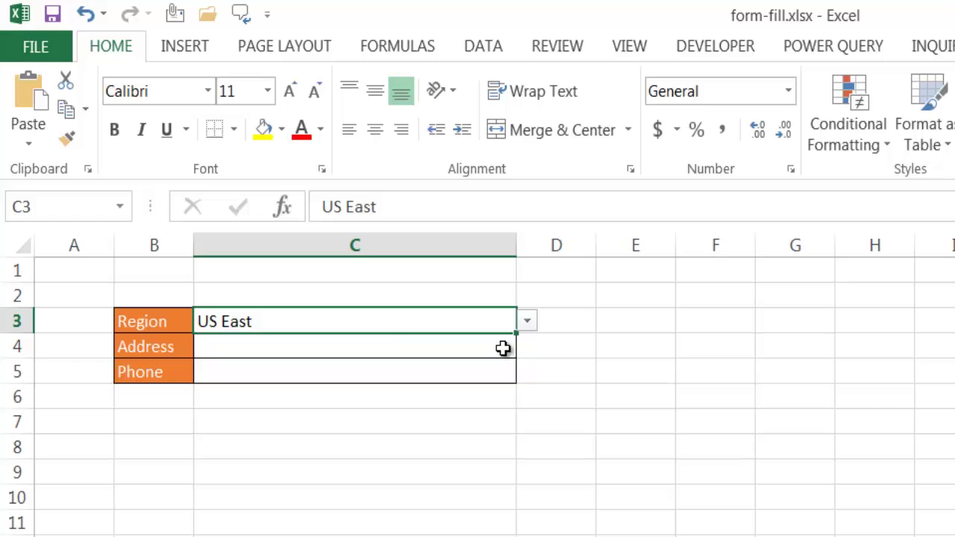
# Step: Enter a custom street address in the Address cell C4
pyautogui.click(503, 349)
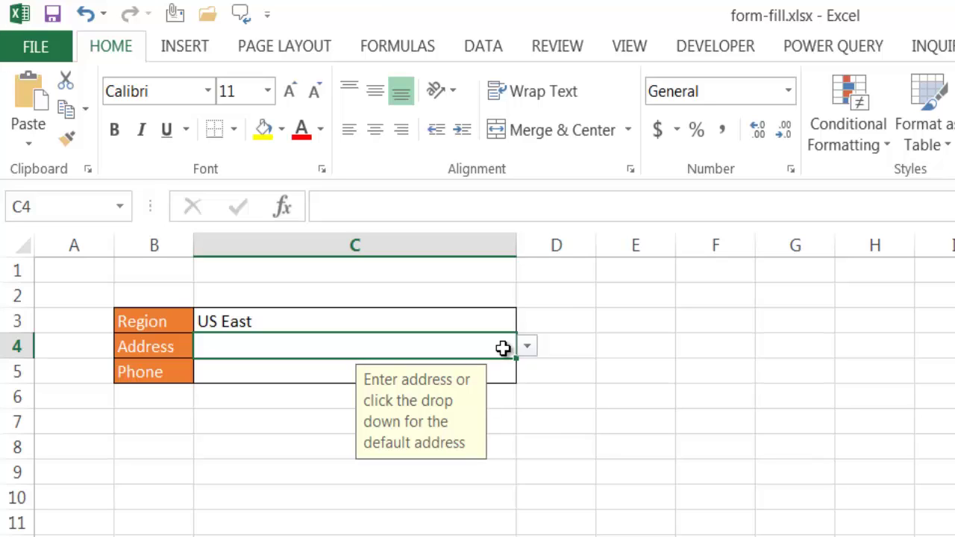
pyautogui.write('123 mian')
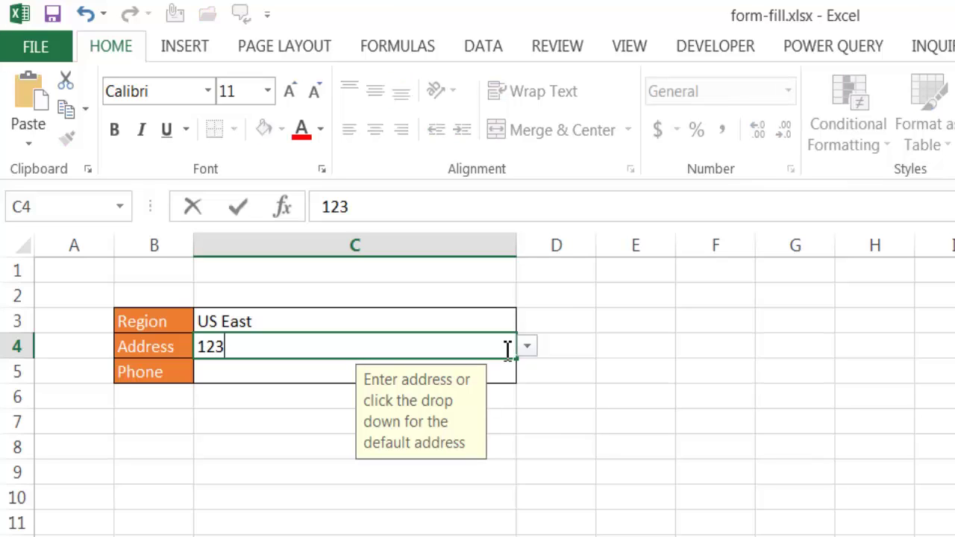
pyautogui.press('BackSpace')
pyautogui.press('BackSpace')
pyautogui.press('BackSpace')
pyautogui.write('ai')
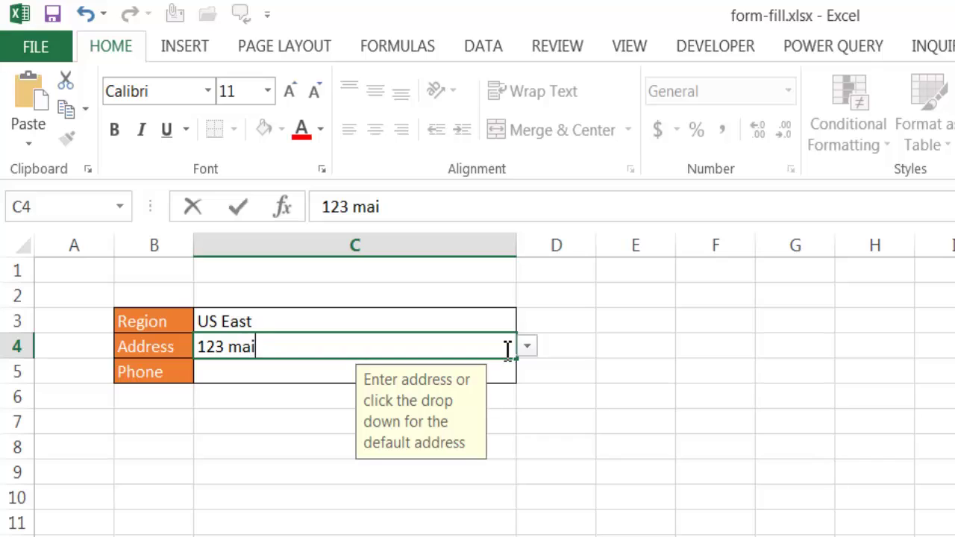
pyautogui.write('n street')
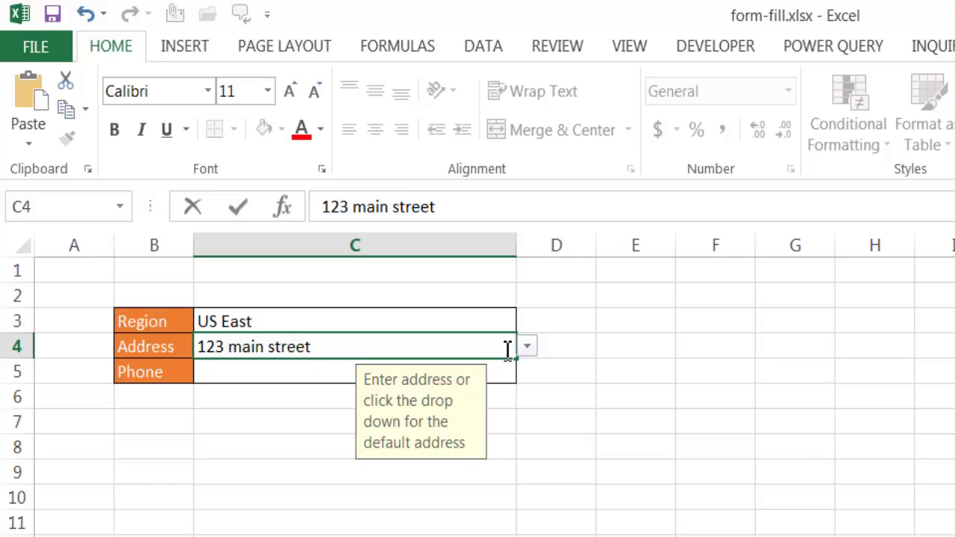
pyautogui.press('Return')
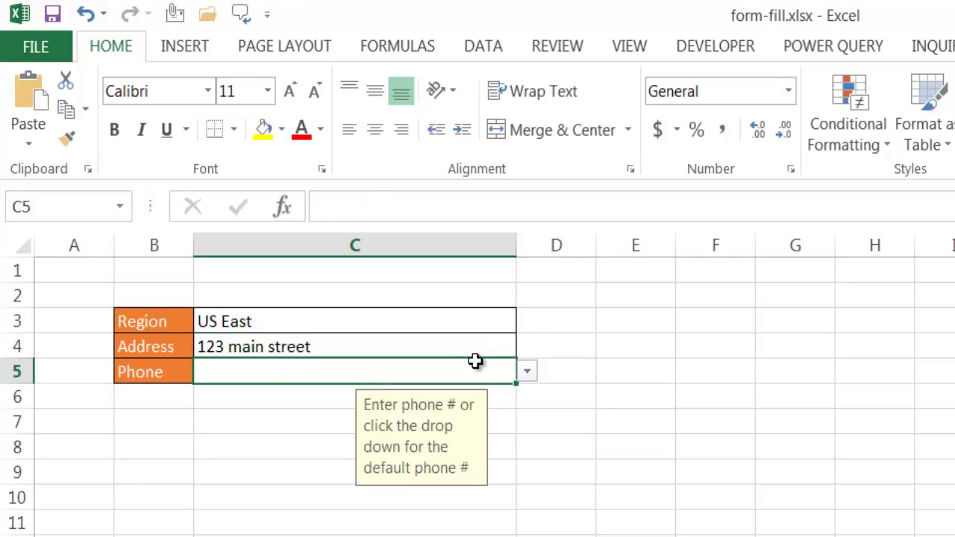
# Step: Enter a custom phone number in the Phone cell C5
pyautogui.write('555')
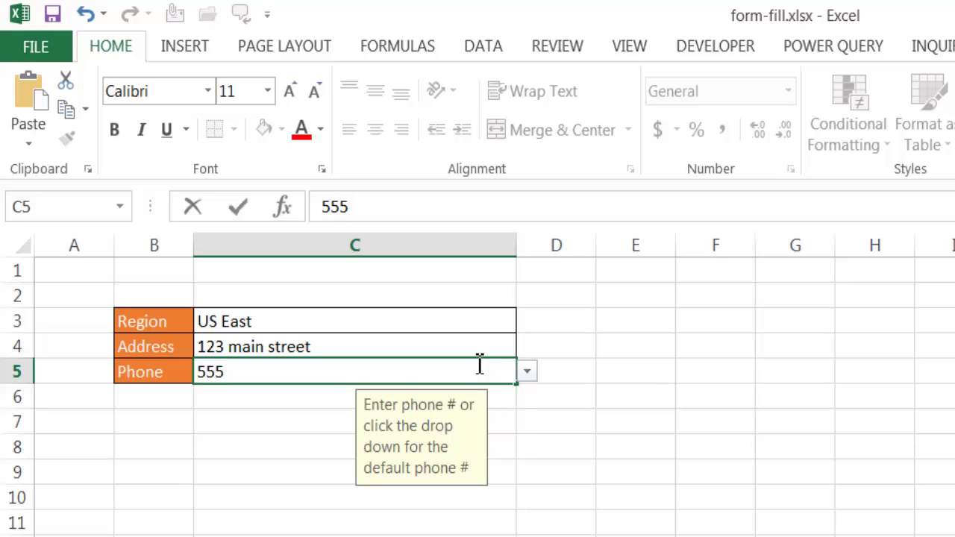
pyautogui.write('-1212')
pyautogui.press('Return')
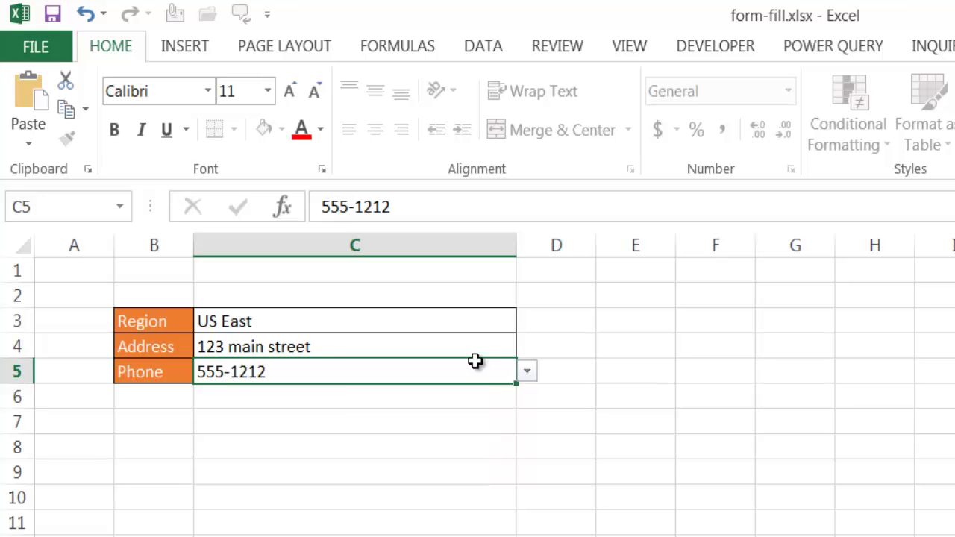
# Step: Set Address to +DefaultAddress and Phone to +DefaultPhone from their lists, and compare them with the source table on Sheet1
pyautogui.click(476, 345)
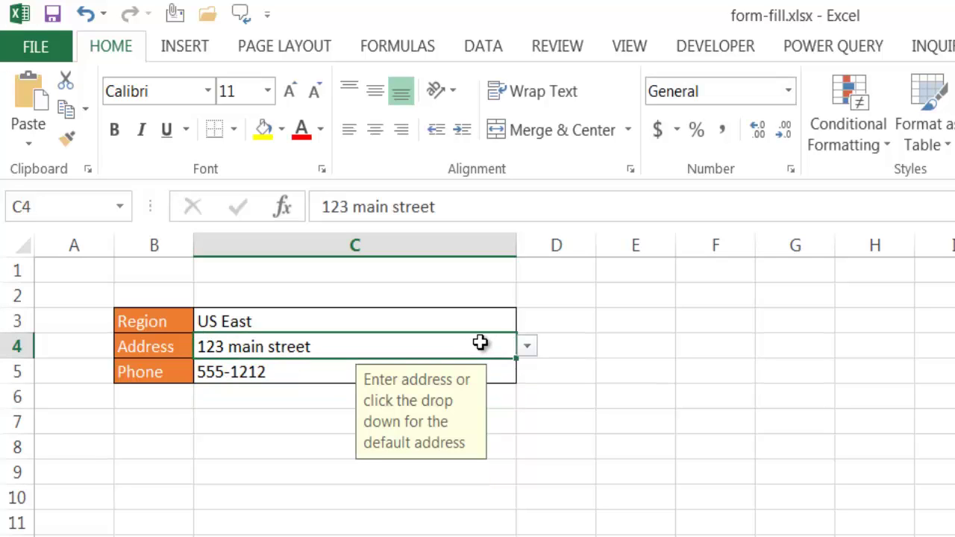
pyautogui.click(527, 347)
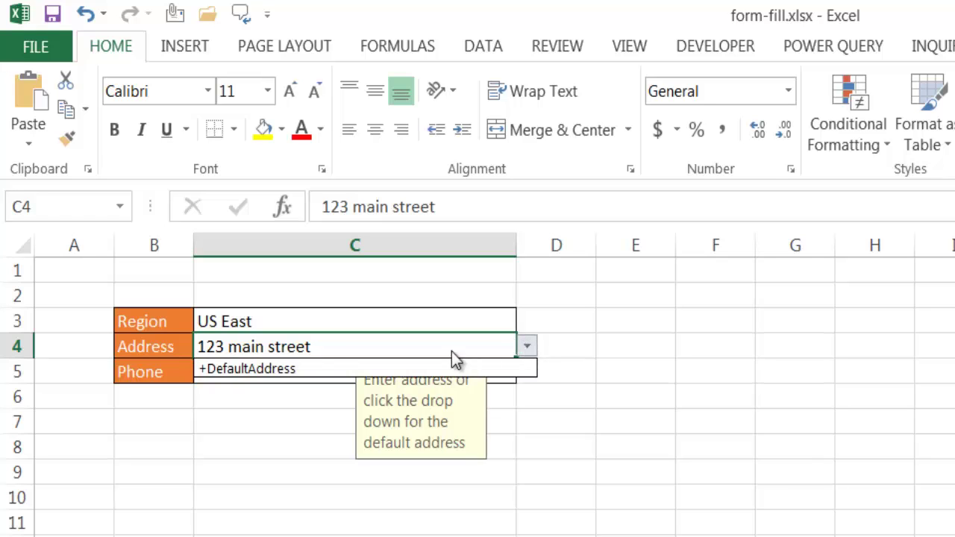
pyautogui.click(264, 368)
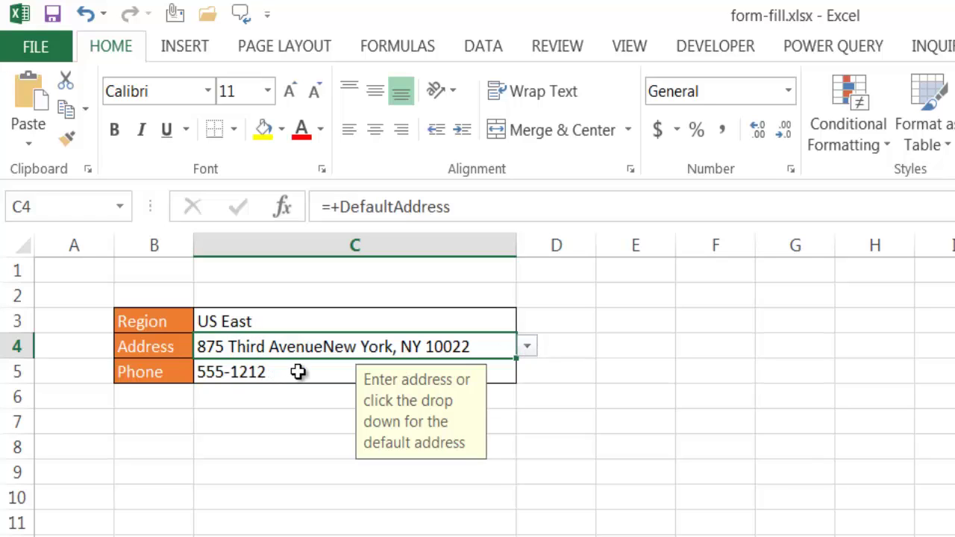
pyautogui.click(298, 372)
pyautogui.click(527, 370)
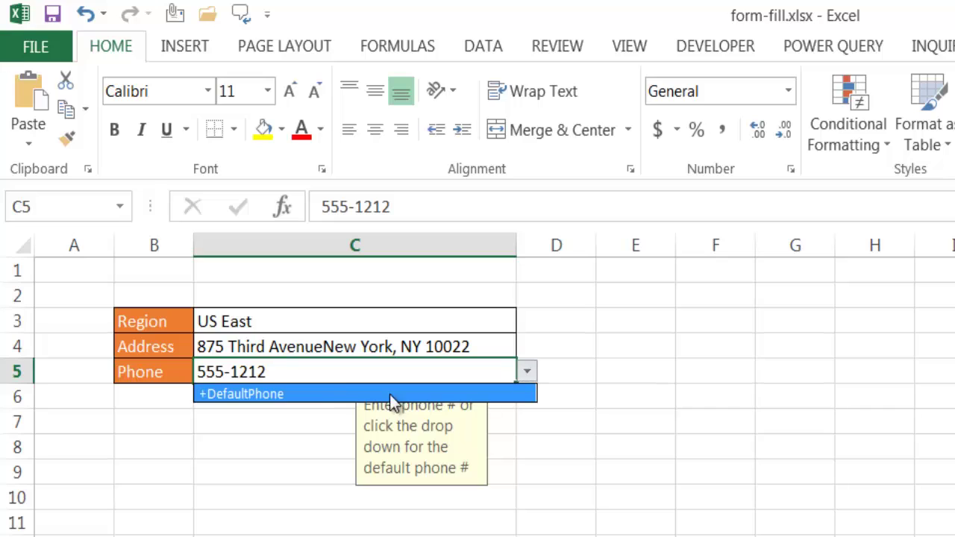
pyautogui.click(323, 394)
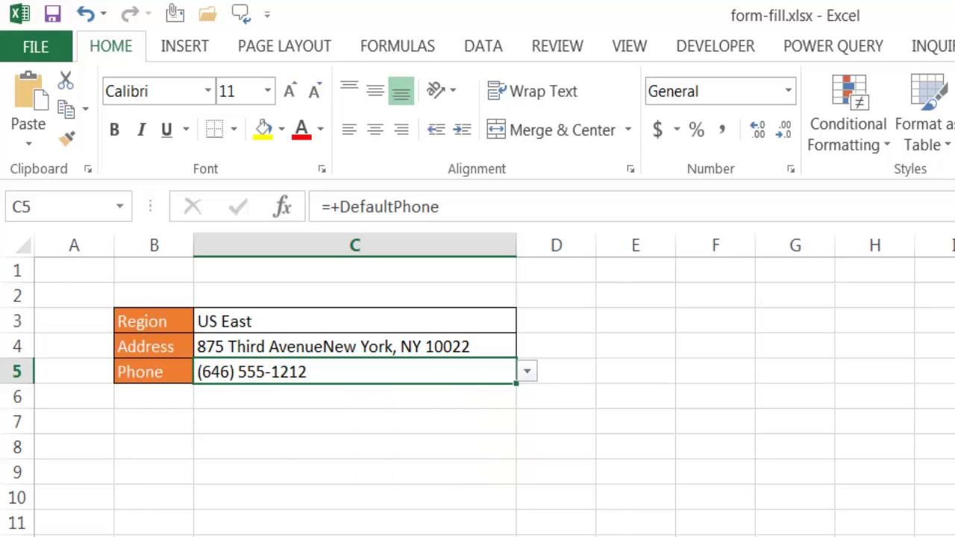
pyautogui.hotkey('ctrl', 'pagedown')
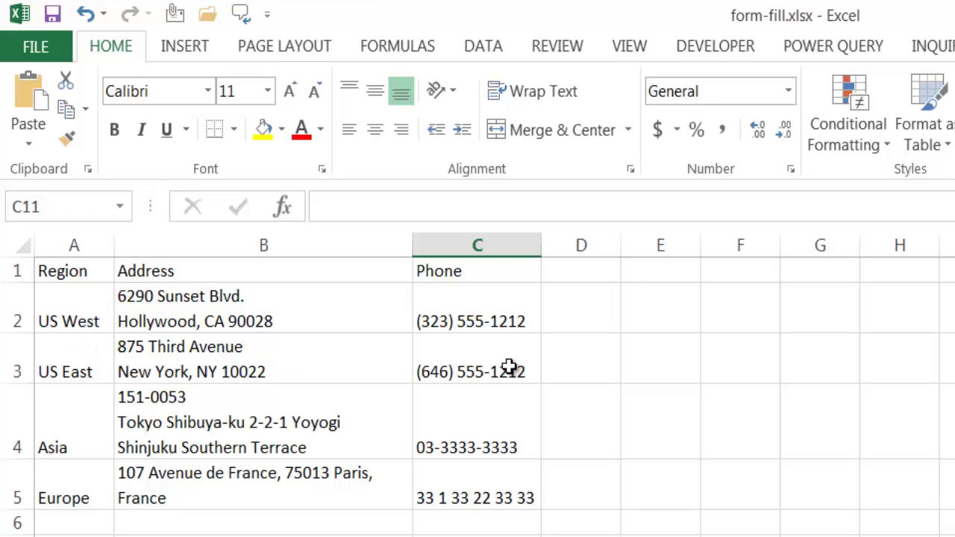
pyautogui.hotkey('ctrl', 'pageup')
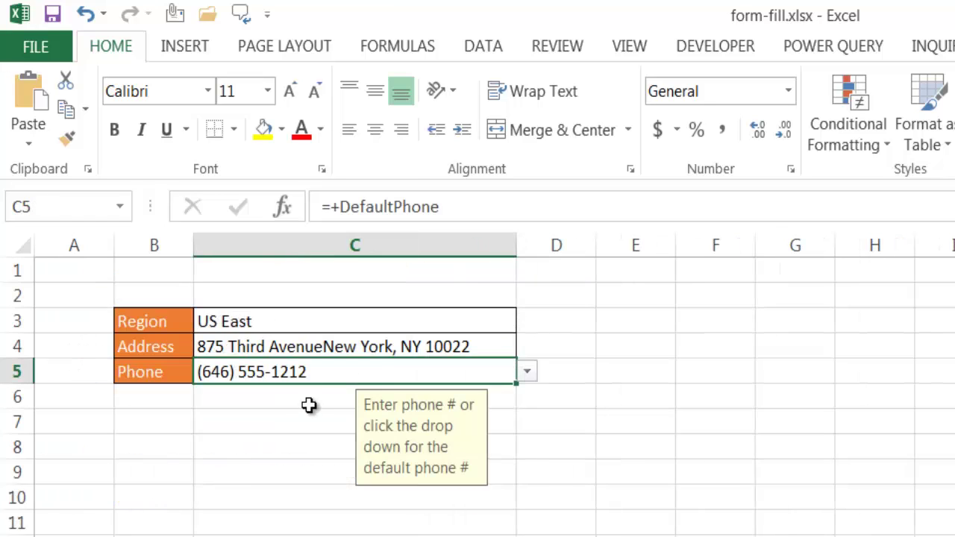
# Step: Change the Region in C3 to Asia and compare the form's address and phone with the table on Sheet1
pyautogui.click(457, 322)
pyautogui.click(527, 321)
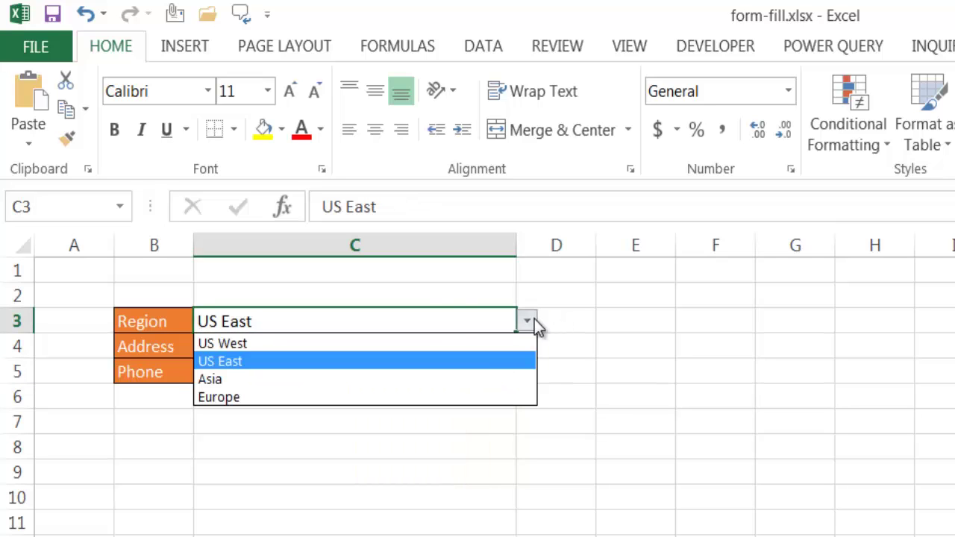
pyautogui.click(444, 380)
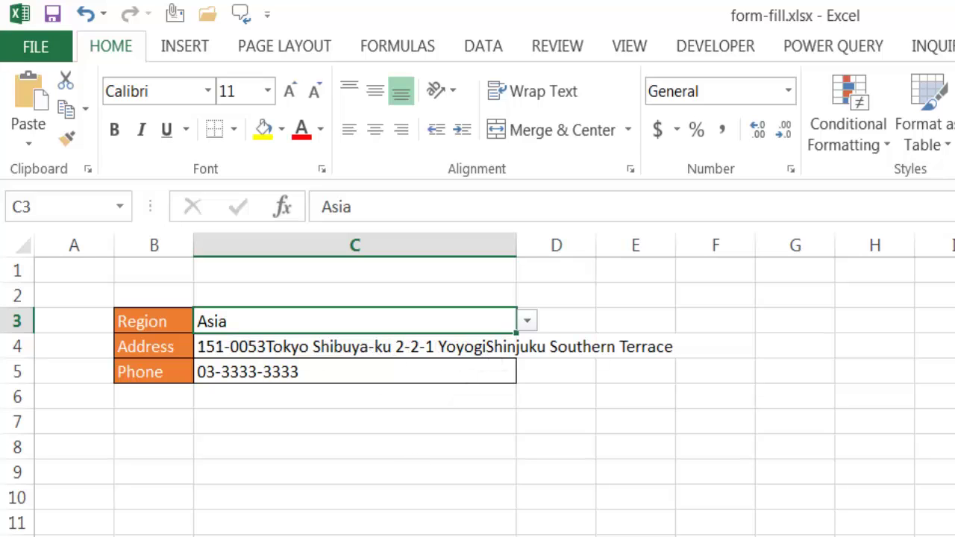
pyautogui.hotkey('ctrl', 'pagedown')
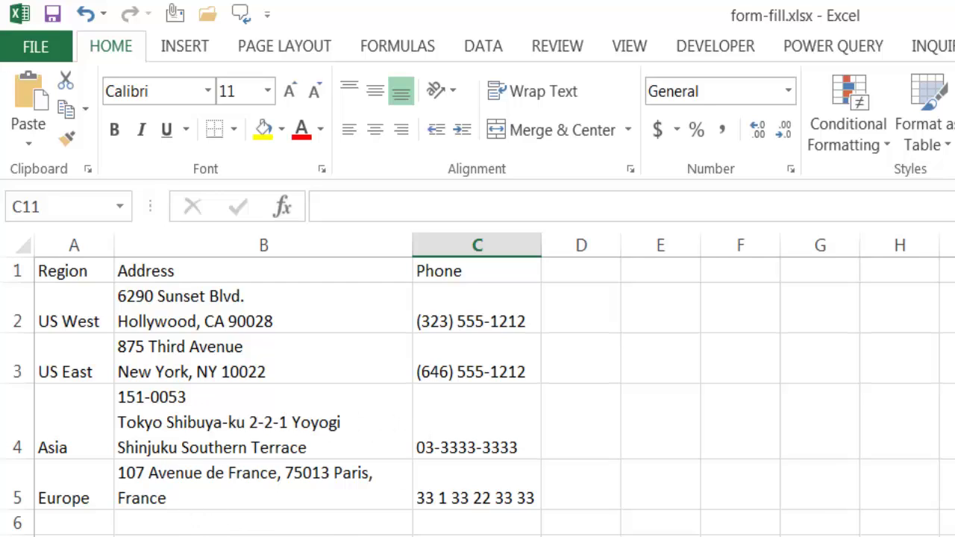
pyautogui.hotkey('ctrl', 'pageup')
# Step: Overwrite the default entries in C4 and C5 with a short custom address and a custom phone number
pyautogui.click(373, 347)
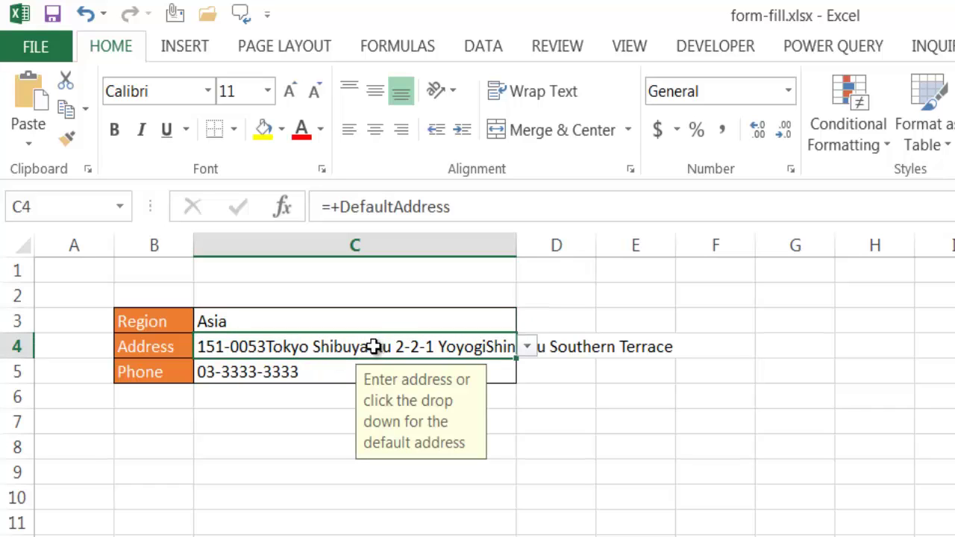
pyautogui.write('123')
pyautogui.press('Return')
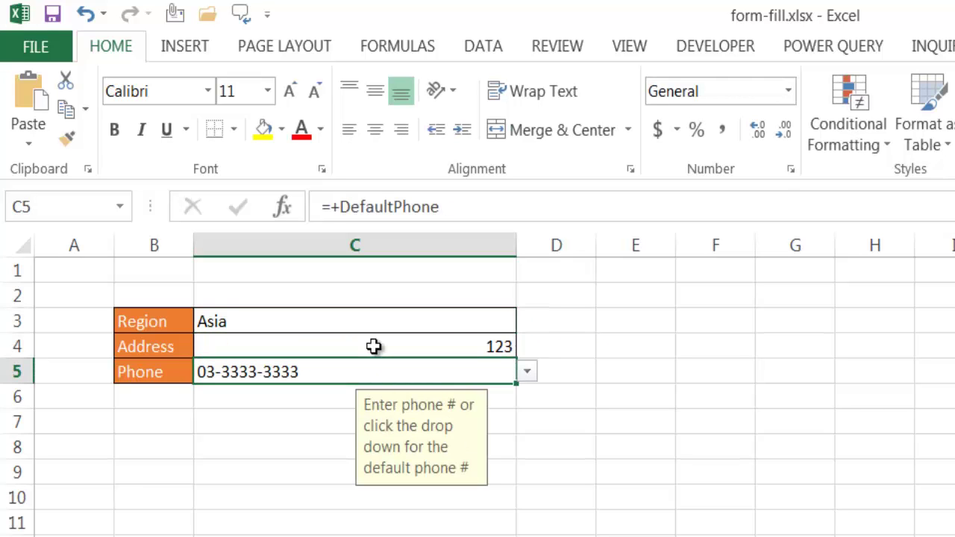
pyautogui.write('2222')
pyautogui.press('Return')
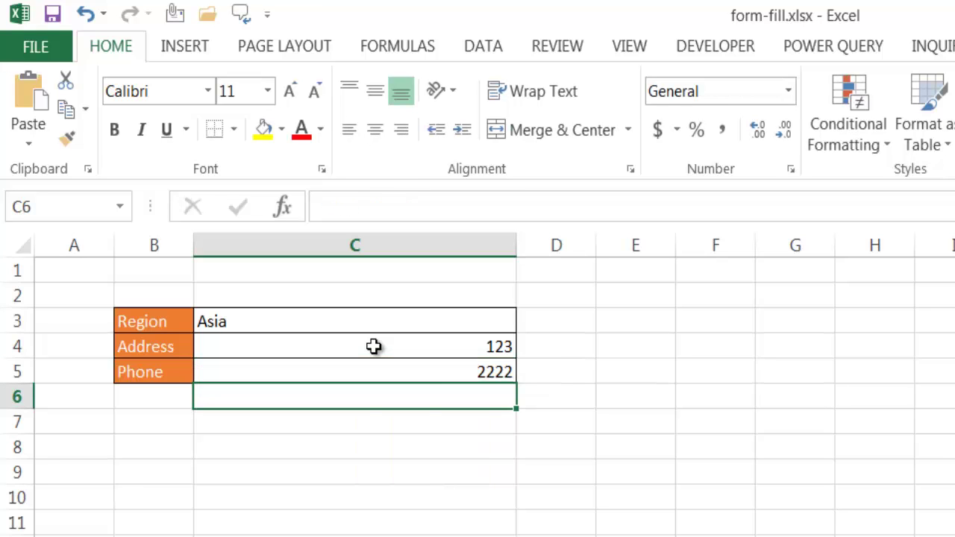
pyautogui.click(379, 344)
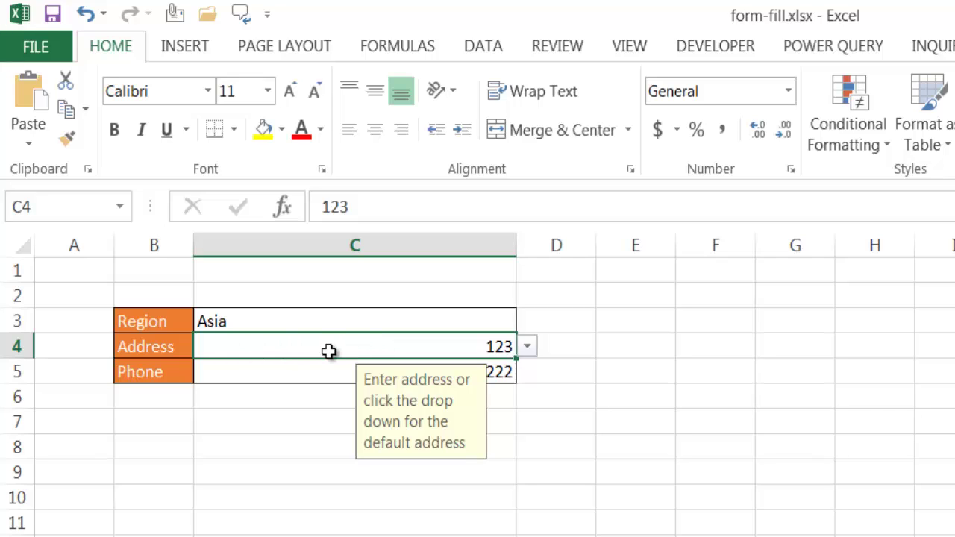
pyautogui.click(274, 379)
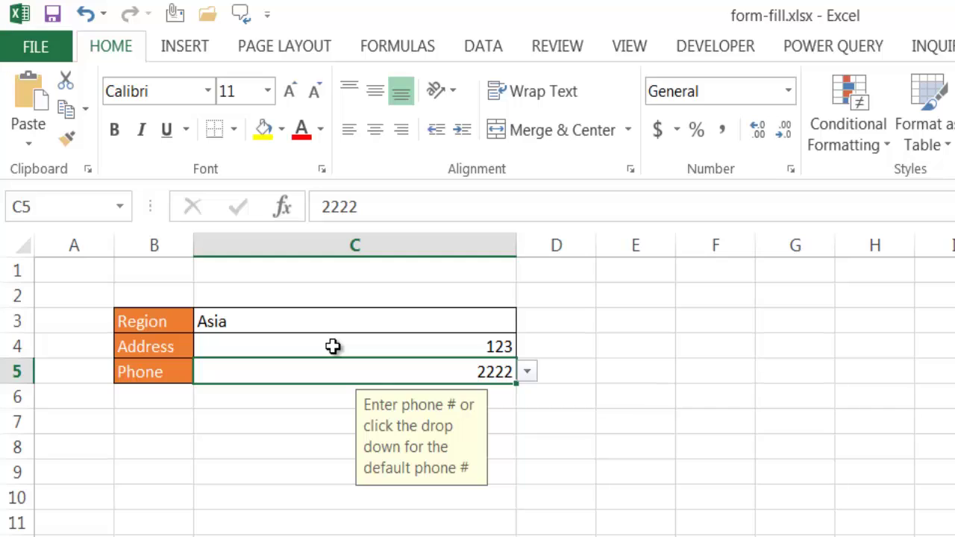
# Step: Copy the region table A1:C5 from Sheet1 and paste it at A1 of a new blank workbook
pyautogui.hotkey('ctrl', 'pagedown')
pyautogui.click(64, 269)
pyautogui.moveTo(247, 371); pyautogui.dragTo(458, 492)
pyautogui.hotkey('ctrl', 'c')
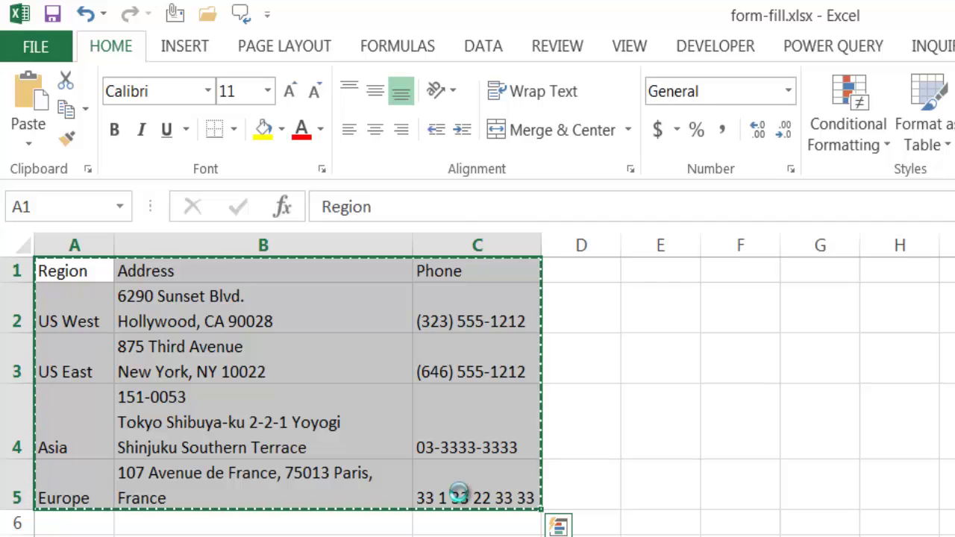
pyautogui.hotkey('ctrl', 'n')
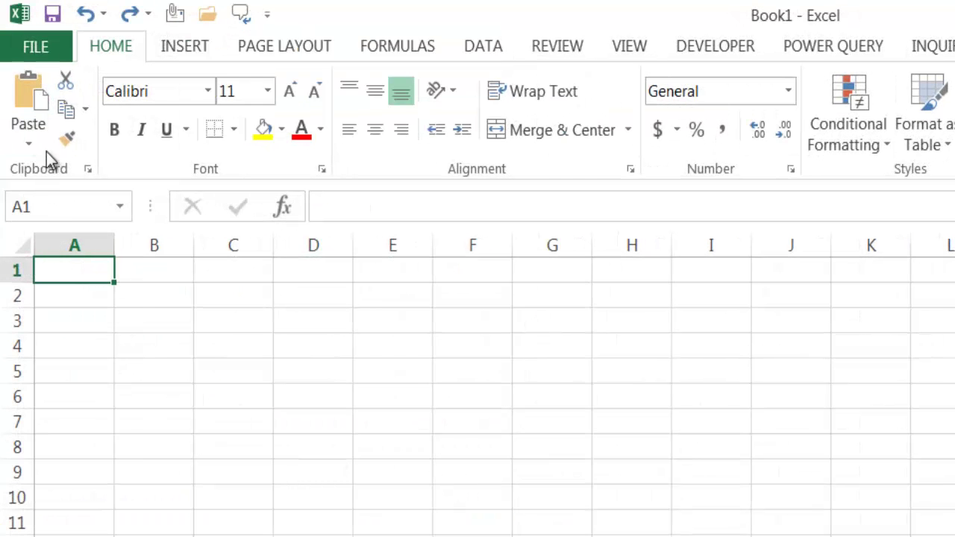
pyautogui.click(31, 96)
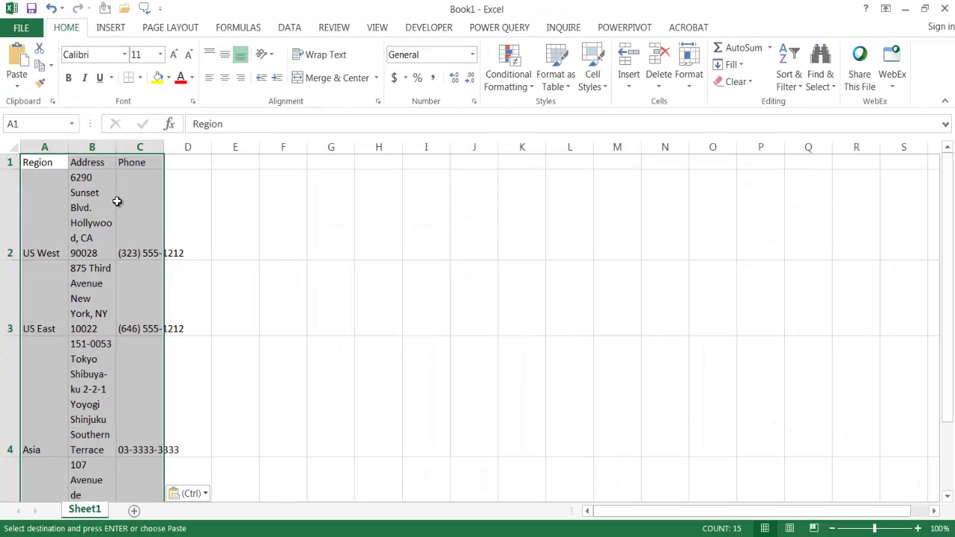
# Step: Apply the Keep Source Column Widths paste option to the pasted region table
pyautogui.click(203, 491)
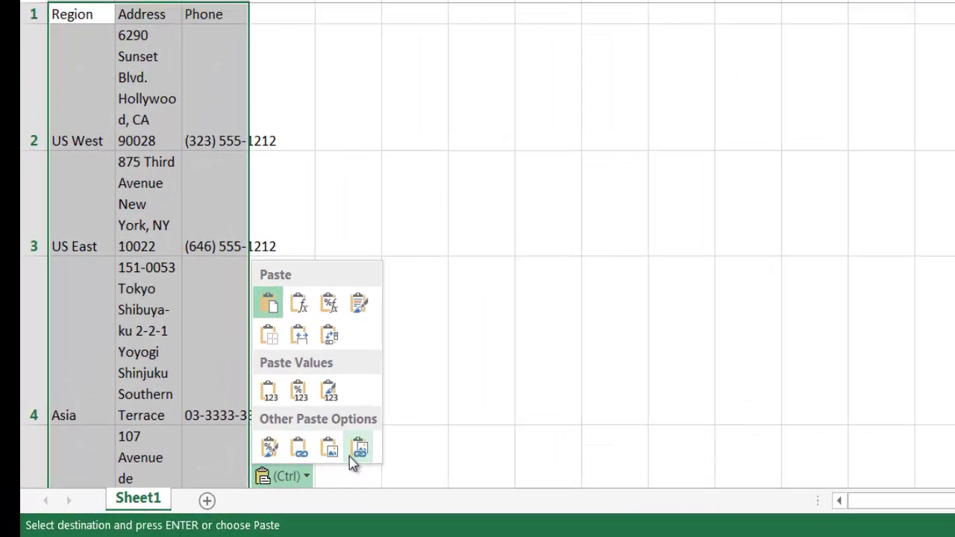
pyautogui.click(301, 336)
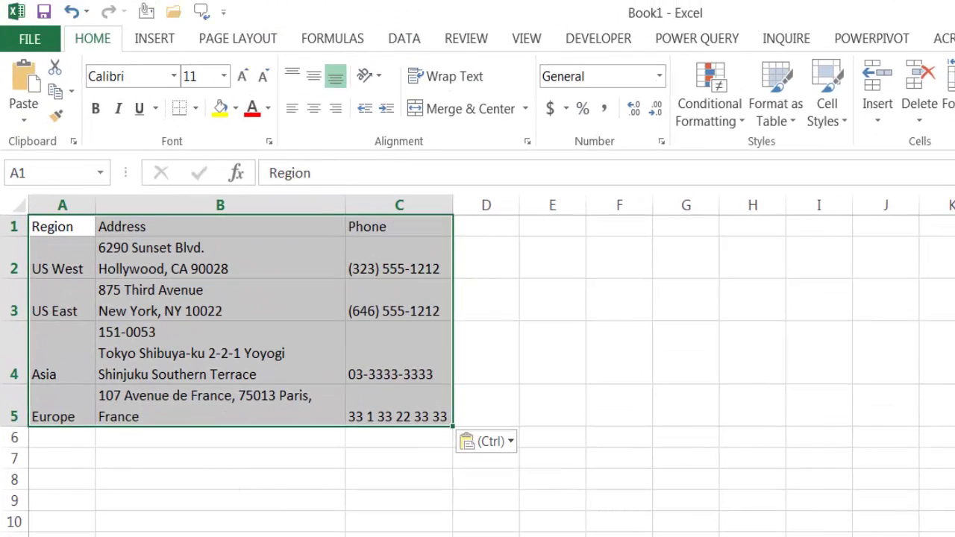
pyautogui.click(522, 519)
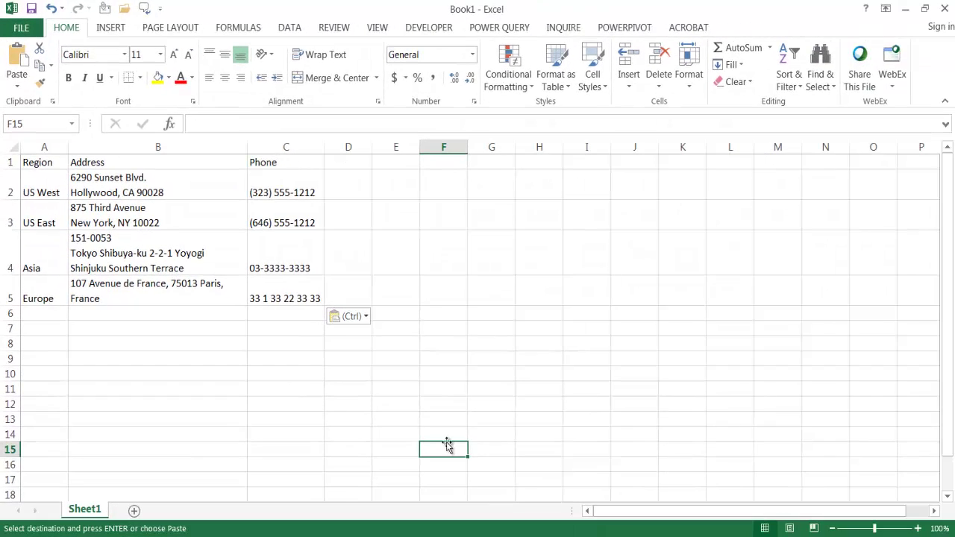
# Step: Add a new worksheet and enter the labels Region, Address and Phone in cells B3 to B5
pyautogui.click(135, 511)
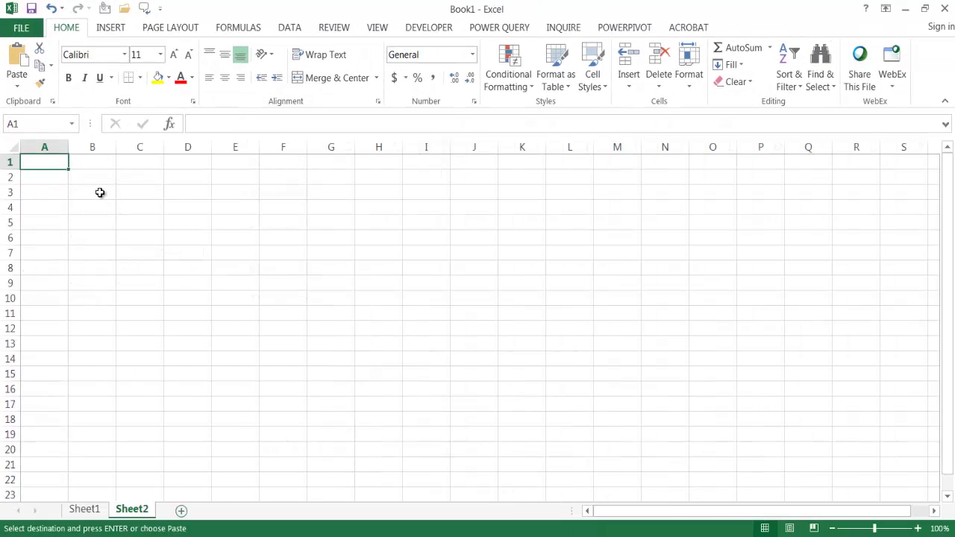
pyautogui.click(100, 193)
pyautogui.write('Regio')
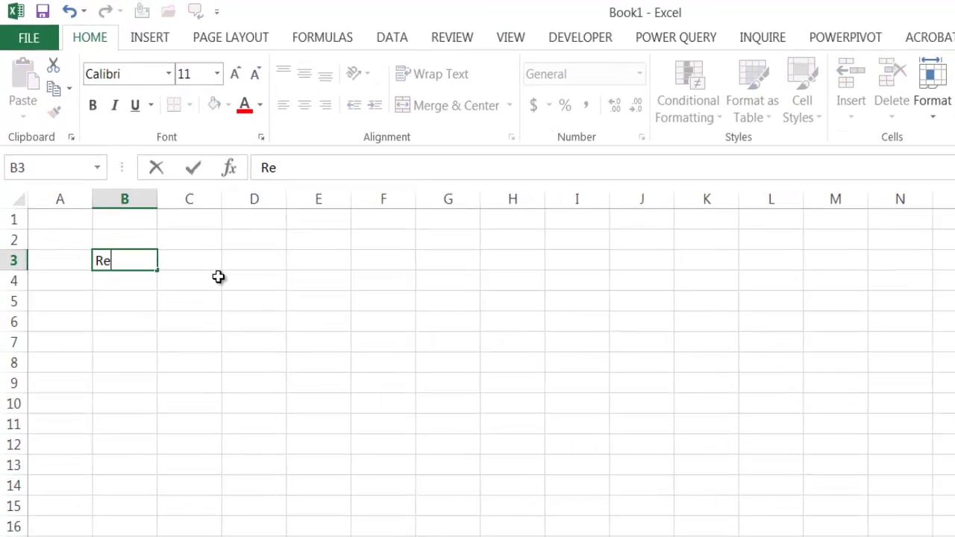
pyautogui.write('n')
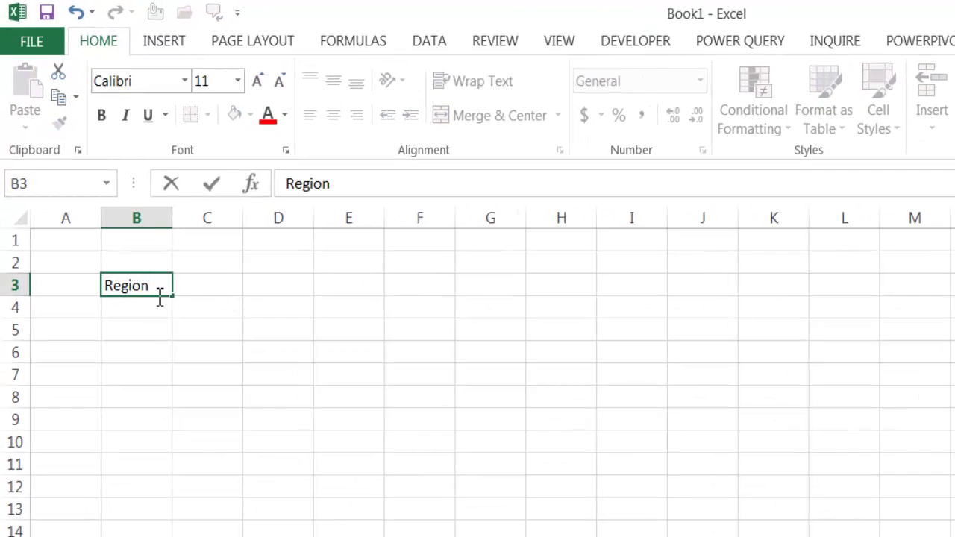
pyautogui.click(147, 304)
pyautogui.write('Address')
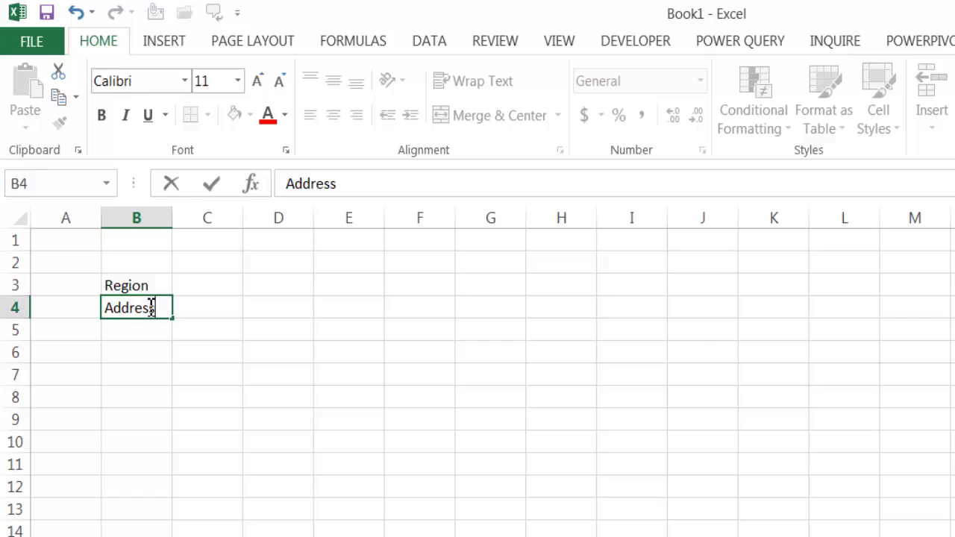
pyautogui.press('Return')
pyautogui.write('Phone')
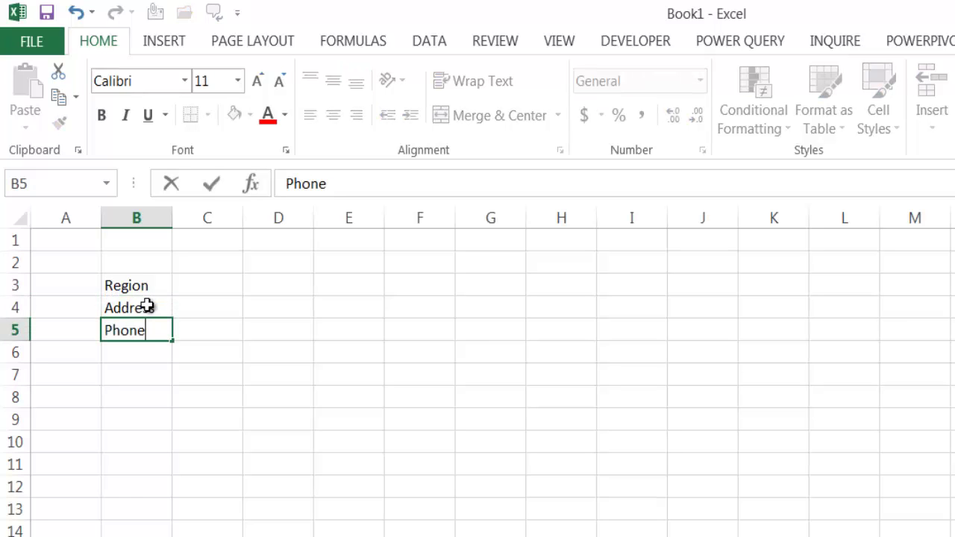
pyautogui.click(224, 282)
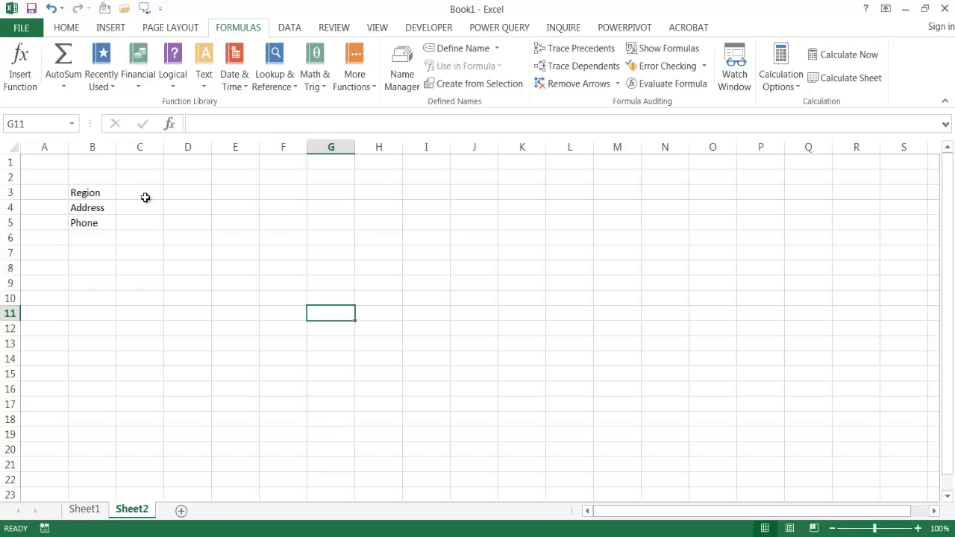
# Step: Name the range A2:A5 on Sheet1 Region, copying the name from the header in A1
pyautogui.click(138, 195)
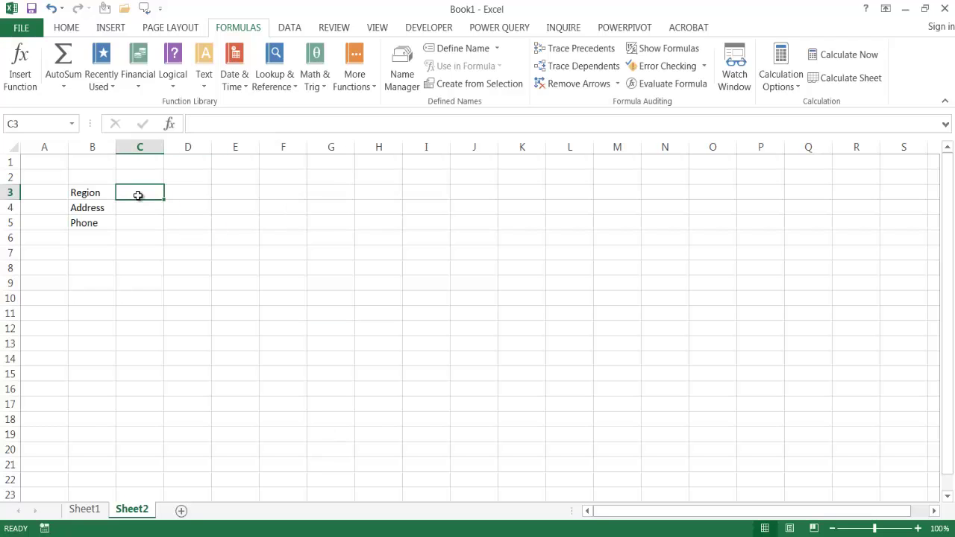
pyautogui.click(91, 509)
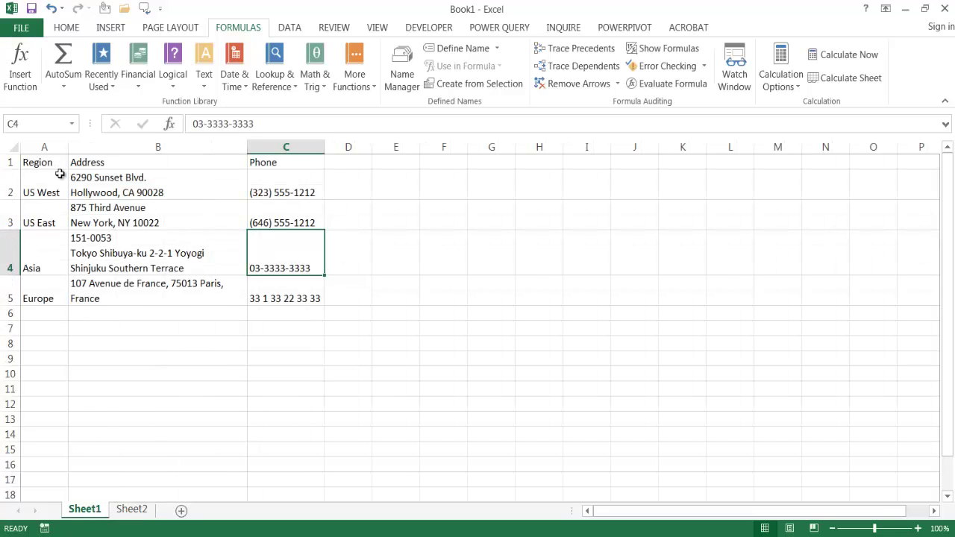
pyautogui.moveTo(50, 185); pyautogui.dragTo(34, 288)
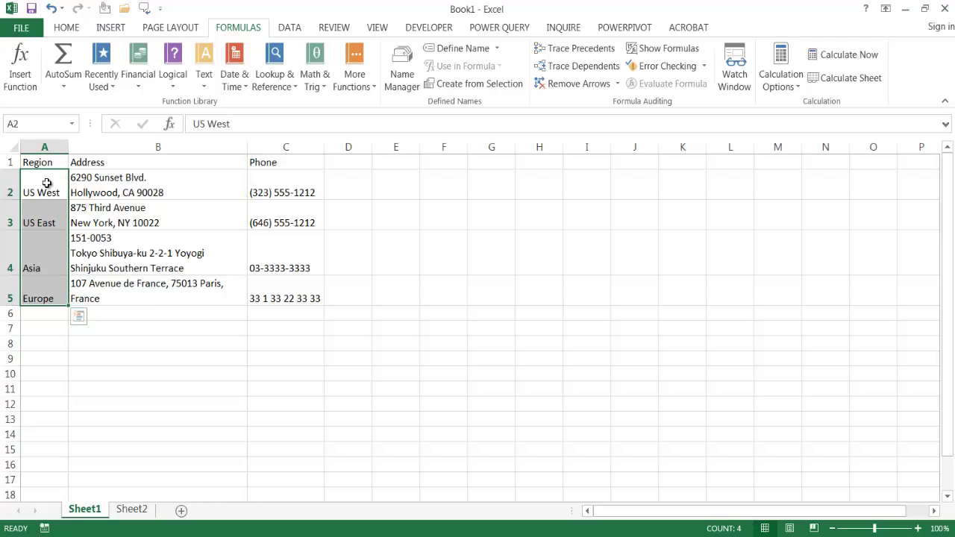
pyautogui.click(34, 126)
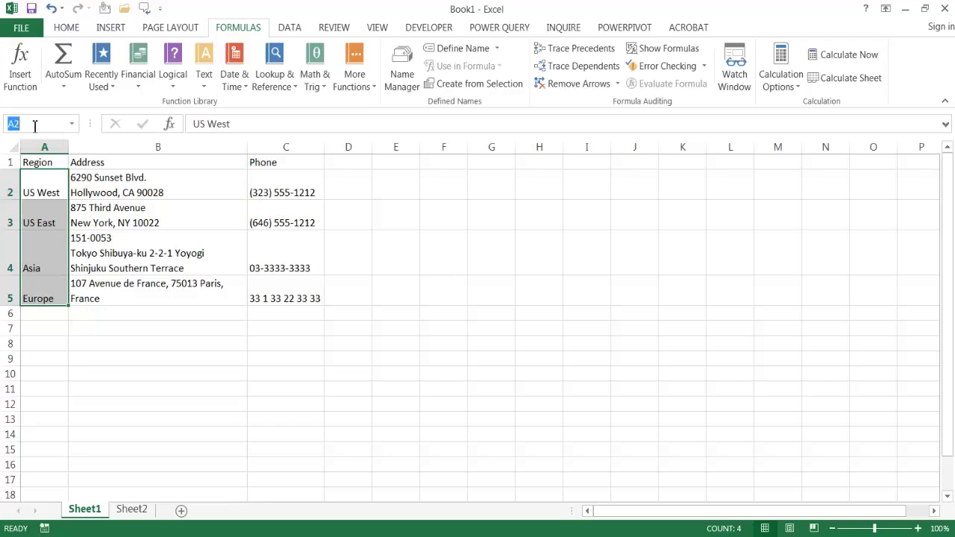
pyautogui.click(46, 161)
pyautogui.moveTo(231, 126); pyautogui.dragTo(137, 122)
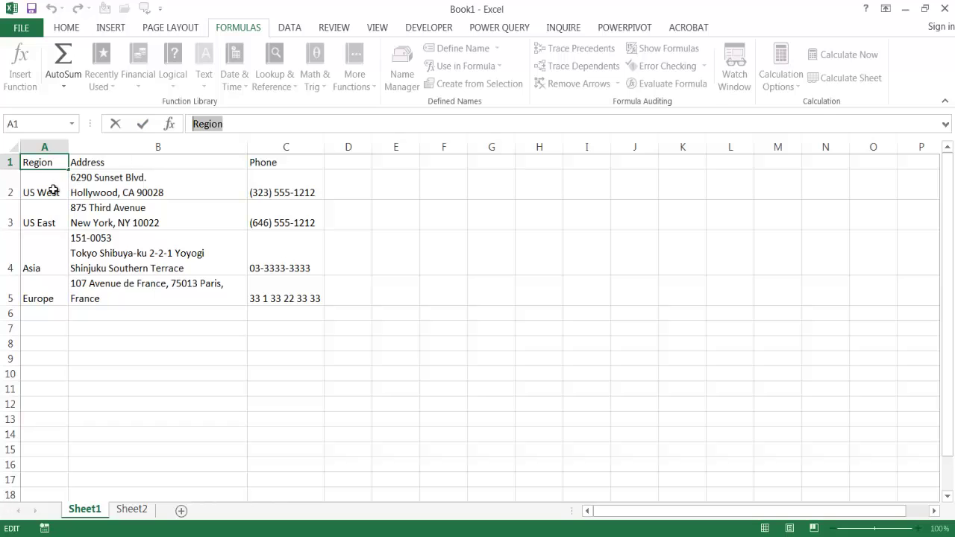
pyautogui.moveTo(52, 187); pyautogui.dragTo(58, 279)
pyautogui.hotkey('ctrl', 'c')
pyautogui.click(28, 126)
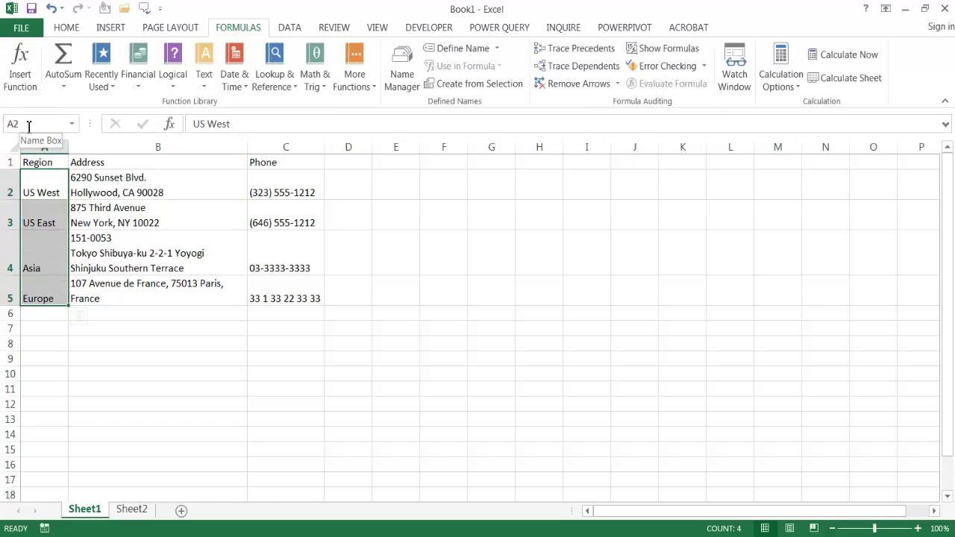
pyautogui.hotkey('ctrl', 'v')
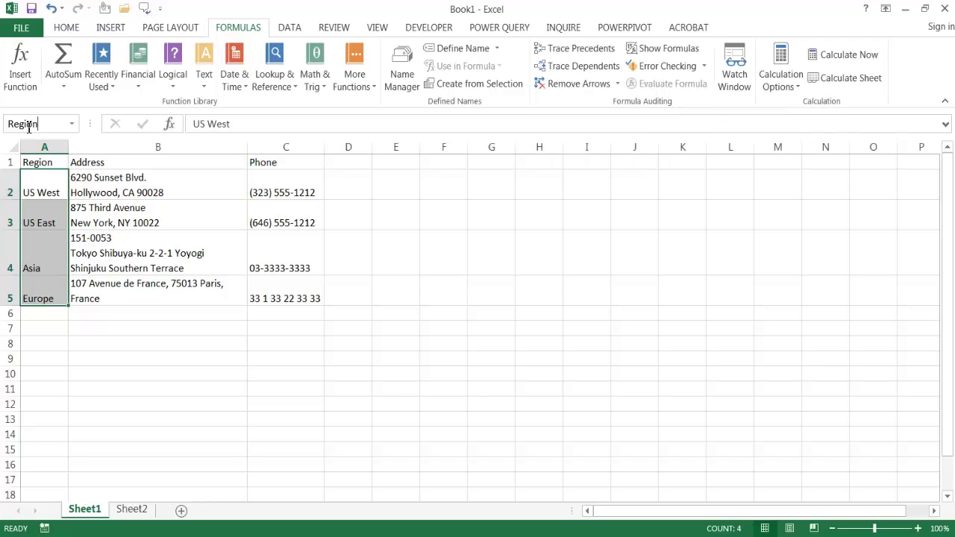
pyautogui.press('Return')
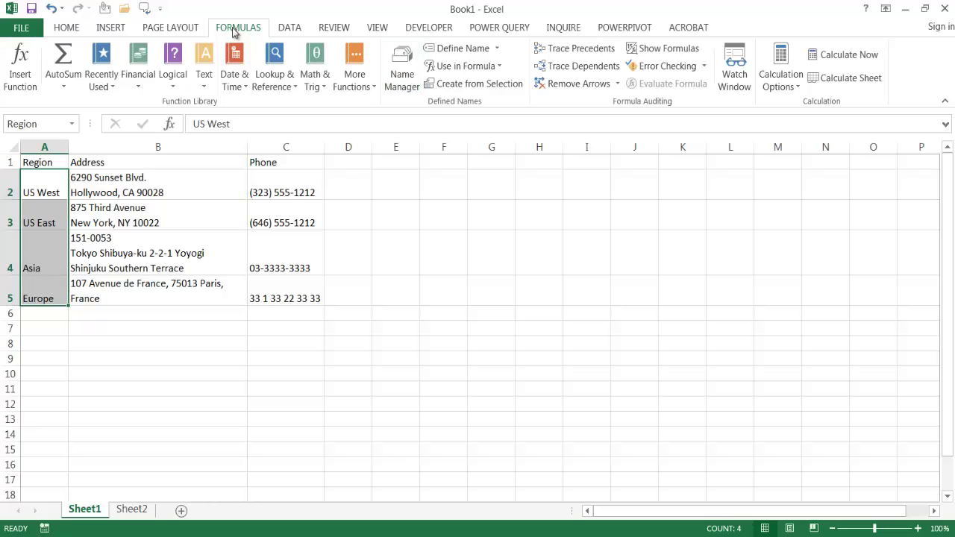
# Step: Check the values and cell reference of the Region name in the Name Manager, widening its Value column
pyautogui.click(401, 81)
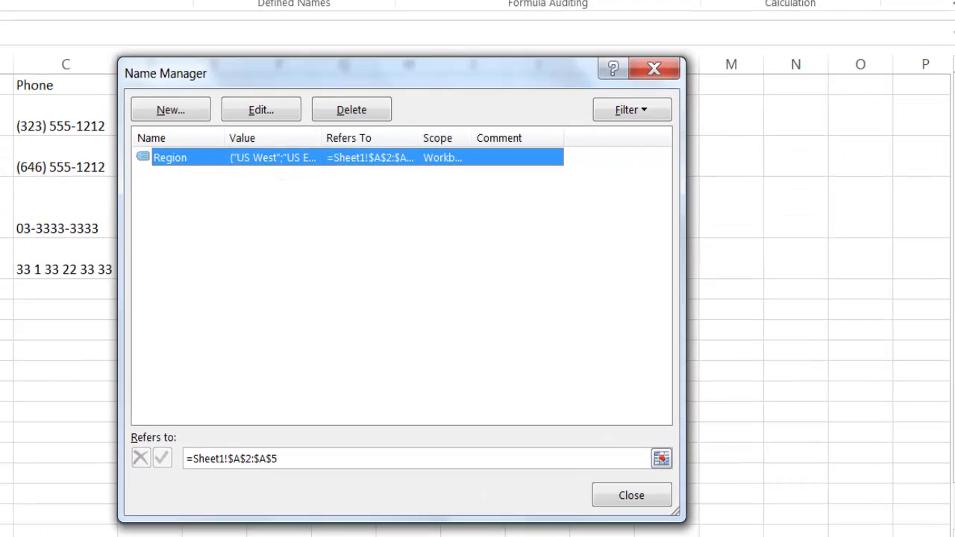
pyautogui.moveTo(318, 139); pyautogui.dragTo(418, 147)
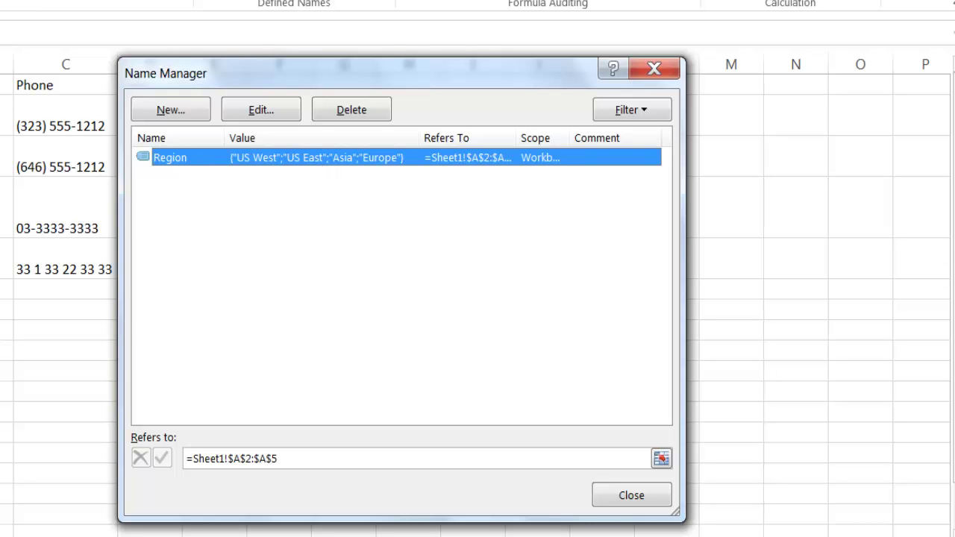
pyautogui.click(632, 497)
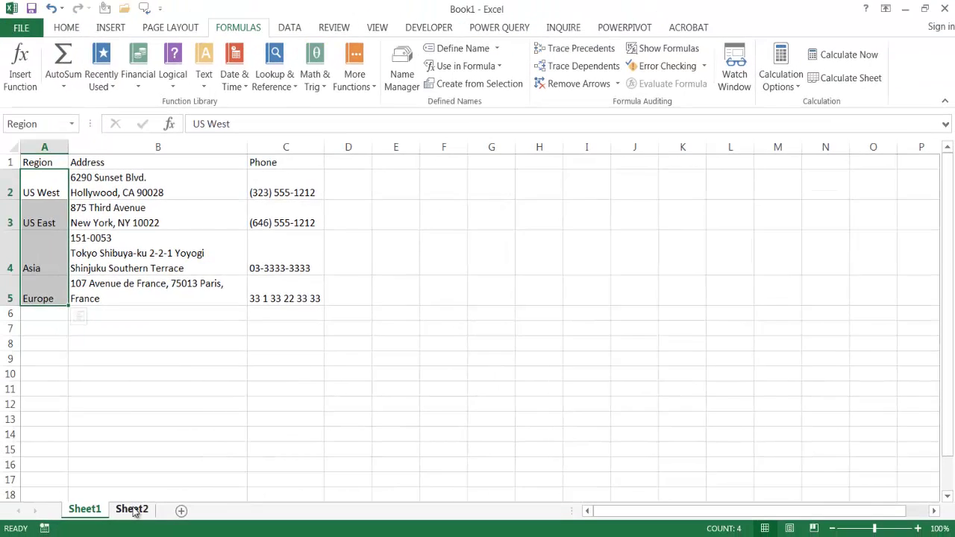
# Step: Apply List data validation to cell C3 on Sheet2, with the named range =Region as its source
pyautogui.click(132, 510)
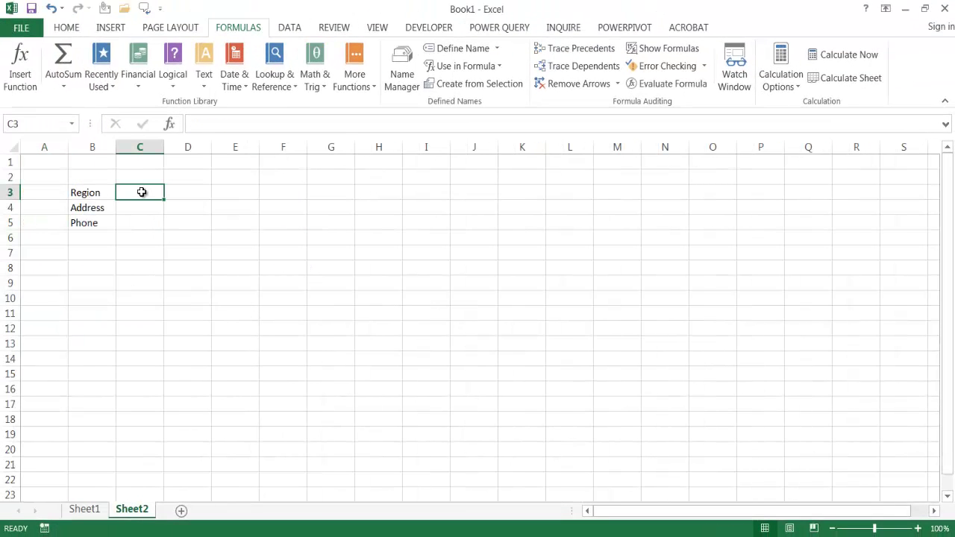
pyautogui.click(302, 28)
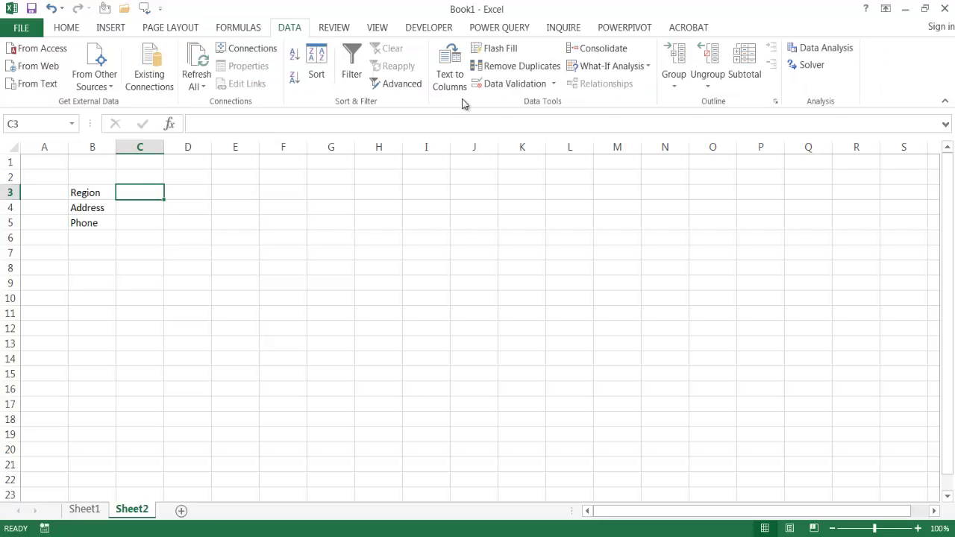
pyautogui.click(531, 87)
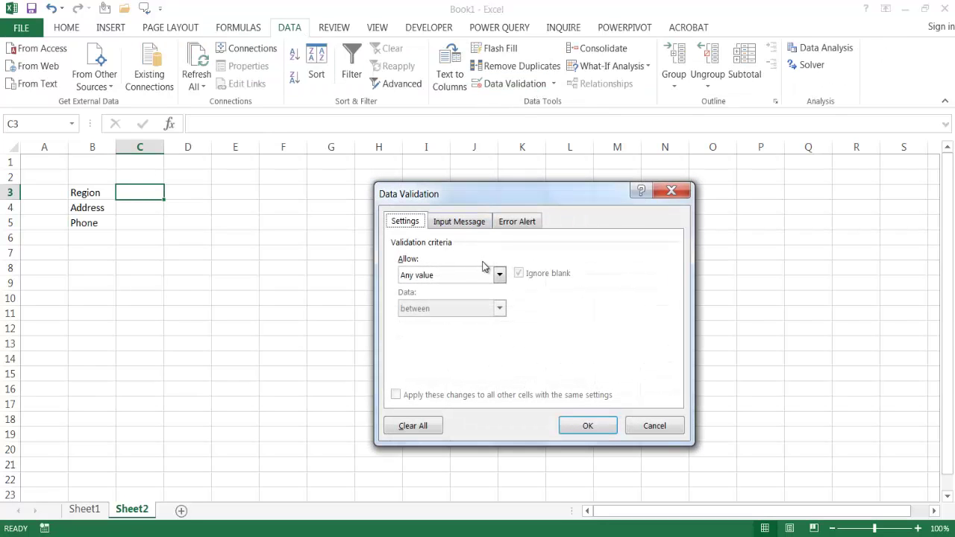
pyautogui.click(498, 275)
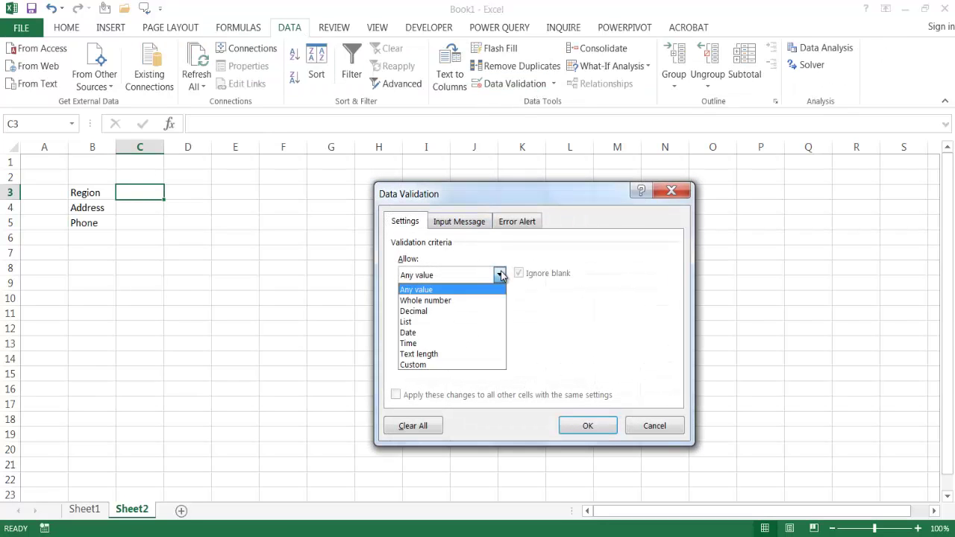
pyautogui.click(473, 322)
pyautogui.click(417, 343)
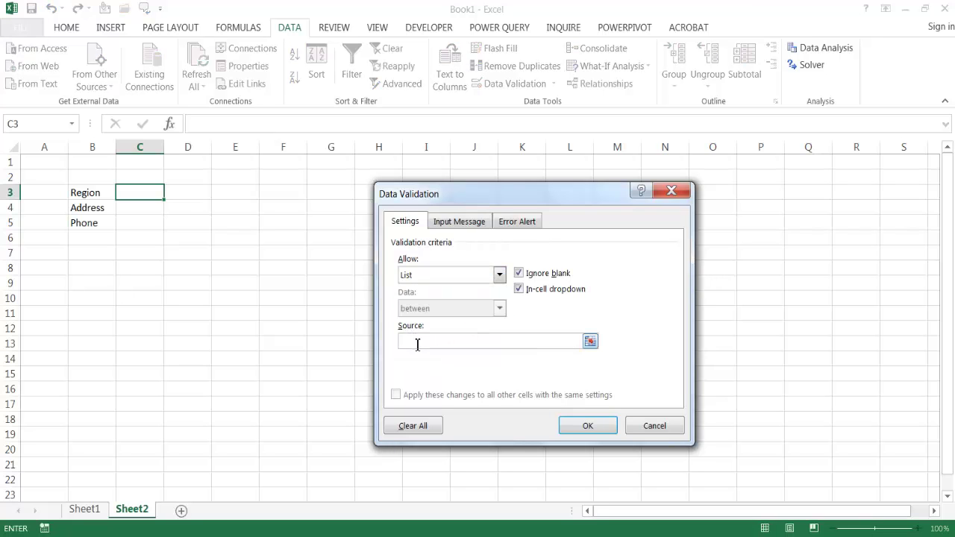
pyautogui.press('F3')
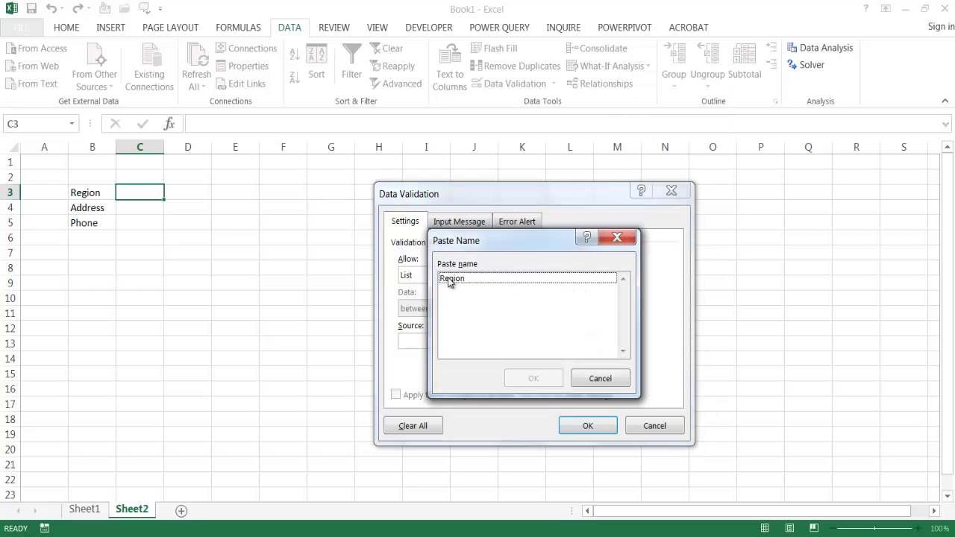
pyautogui.doubleClick(452, 281)
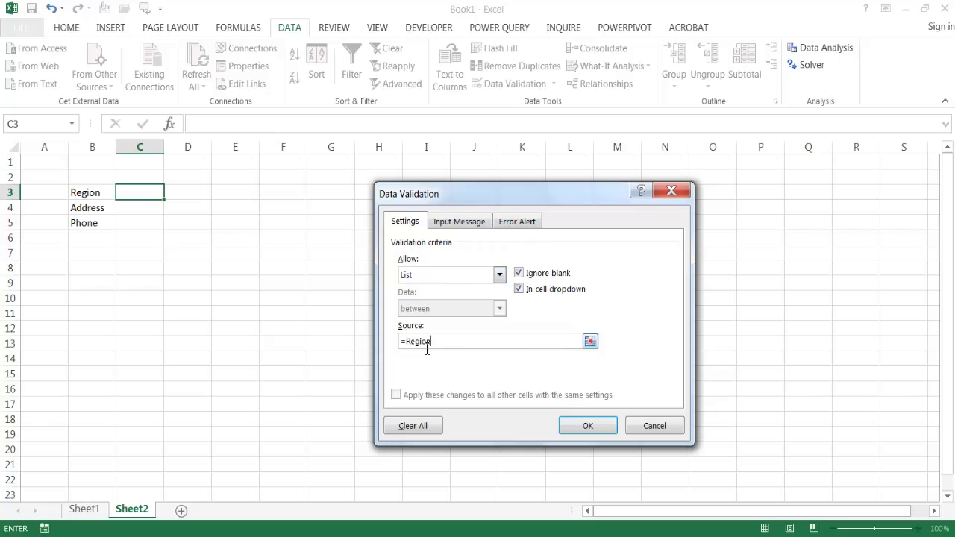
pyautogui.click(587, 426)
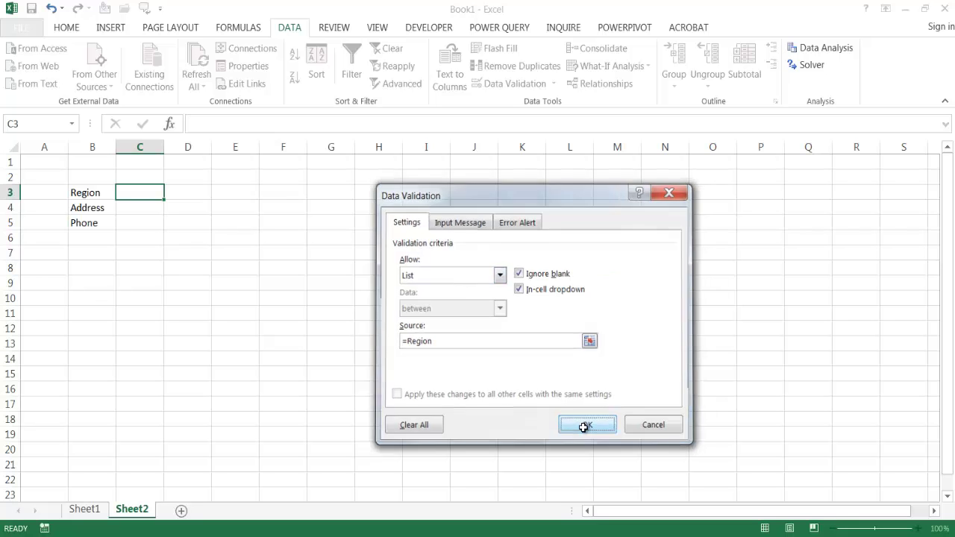
# Step: Choose US East from the region list in C3 and widen column C to about four times its width
pyautogui.click(170, 193)
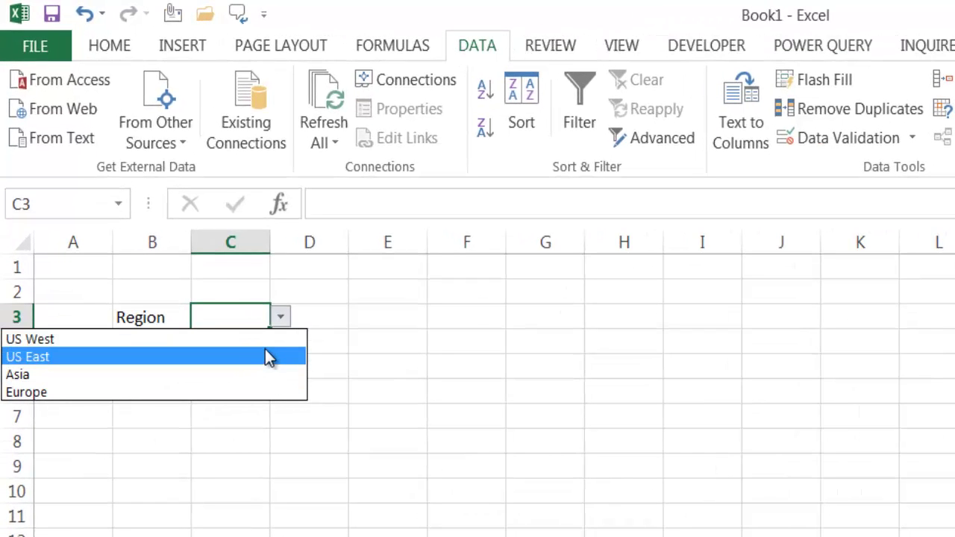
pyautogui.click(266, 349)
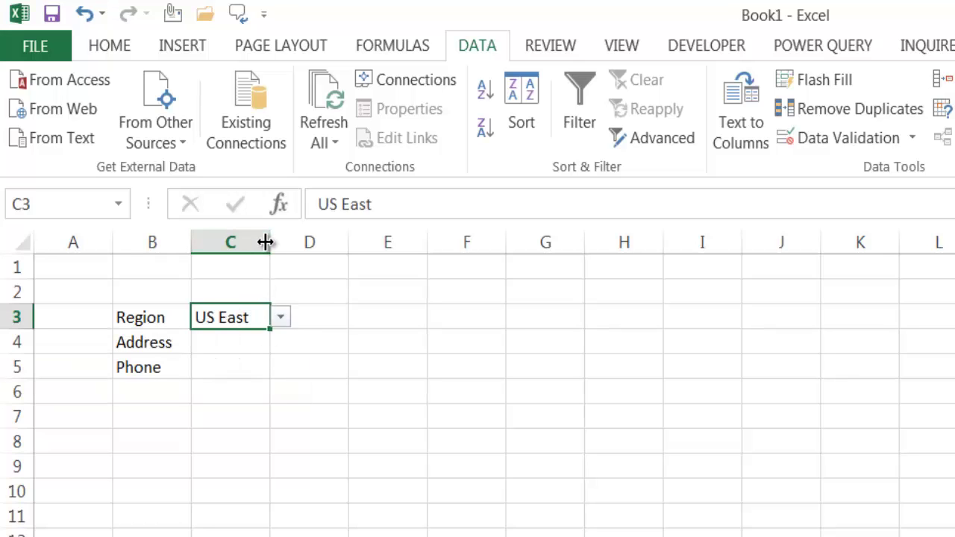
pyautogui.moveTo(269, 239); pyautogui.dragTo(504, 250)
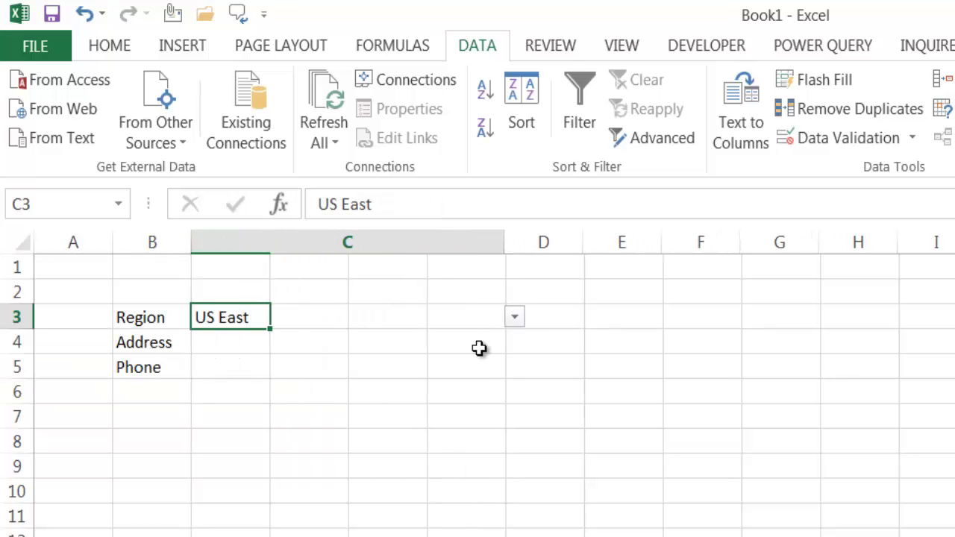
pyautogui.click(529, 361)
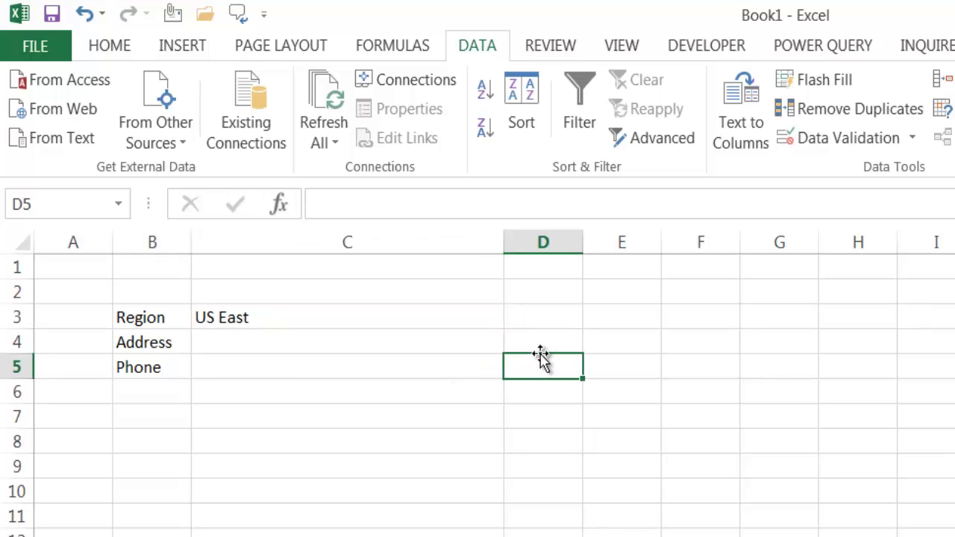
# Step: Review the region drop-down in C3 and the matching US East address in the table on Sheet1
pyautogui.click(370, 345)
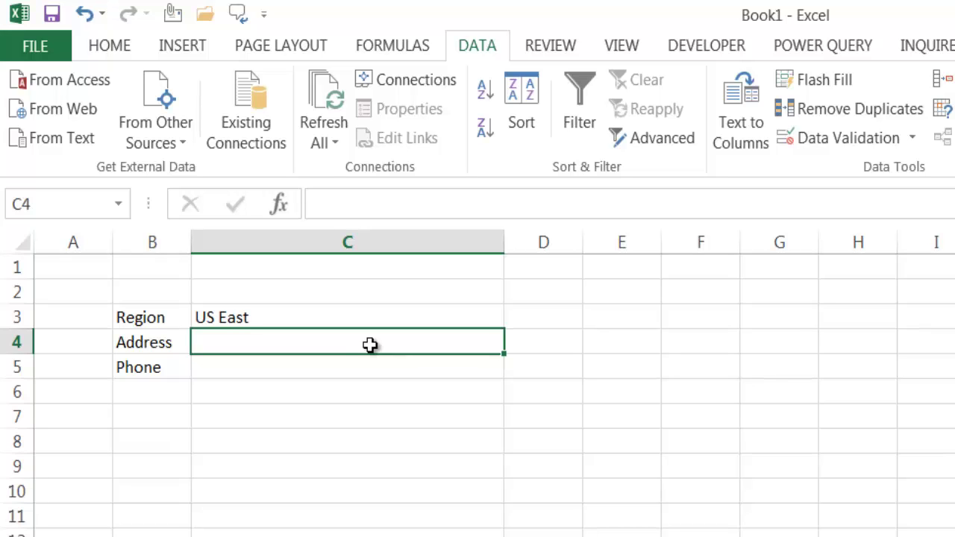
pyautogui.click(367, 315)
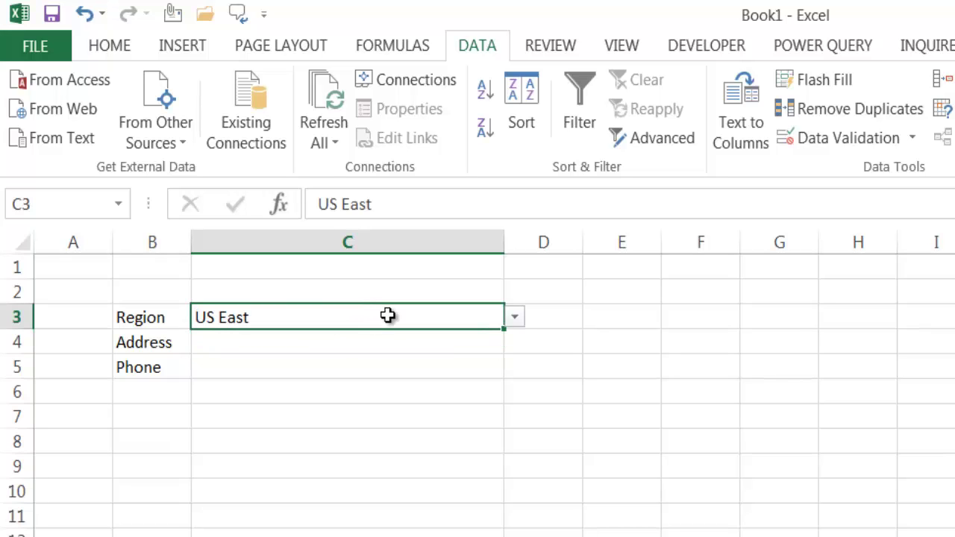
pyautogui.click(513, 320)
pyautogui.click(598, 379)
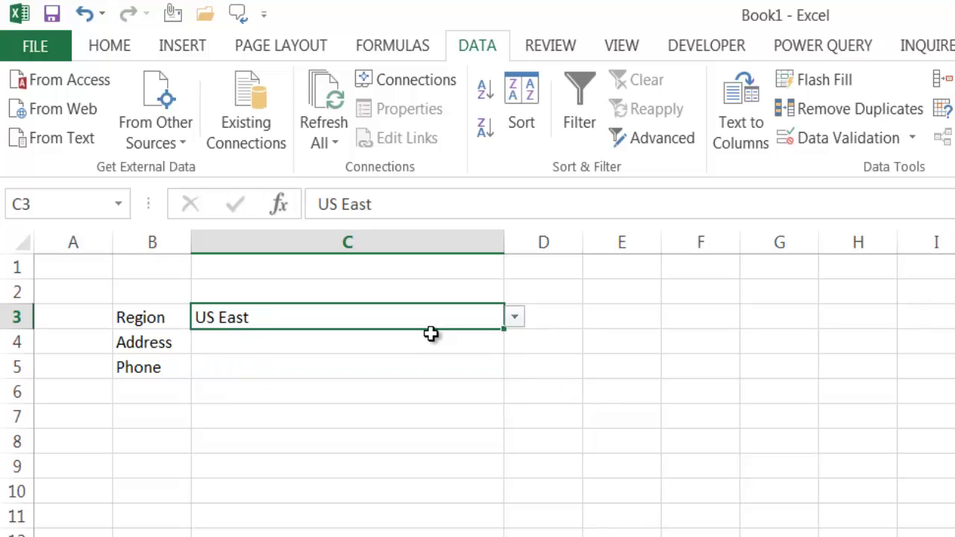
pyautogui.click(432, 334)
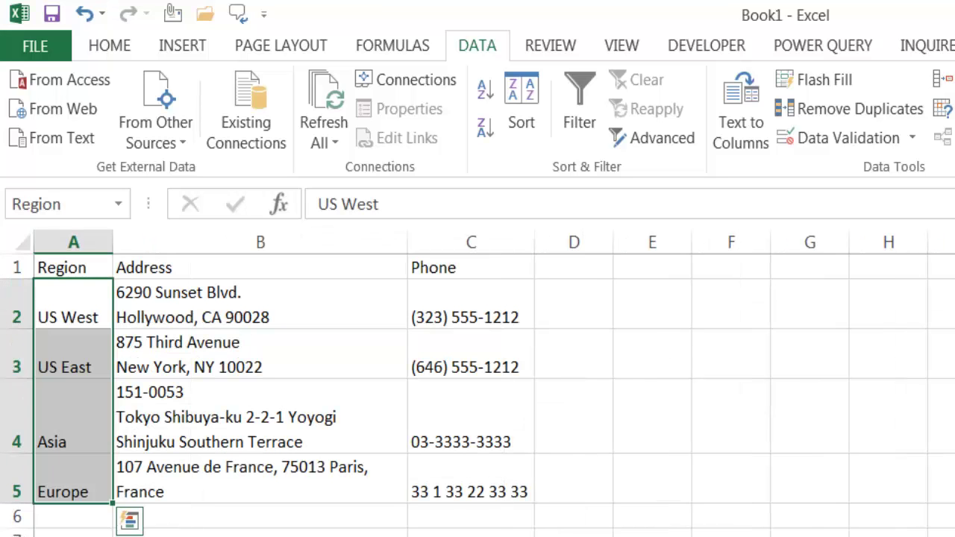
pyautogui.click(195, 369)
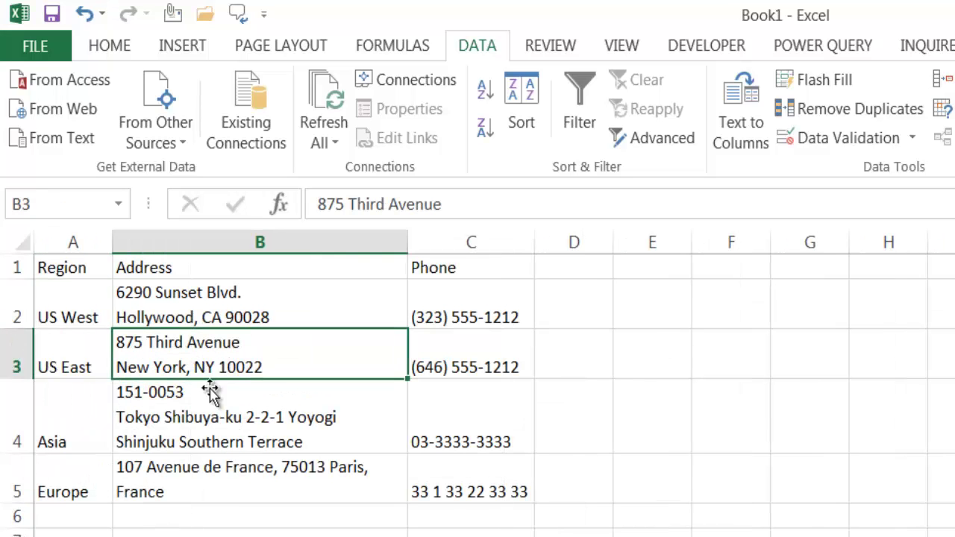
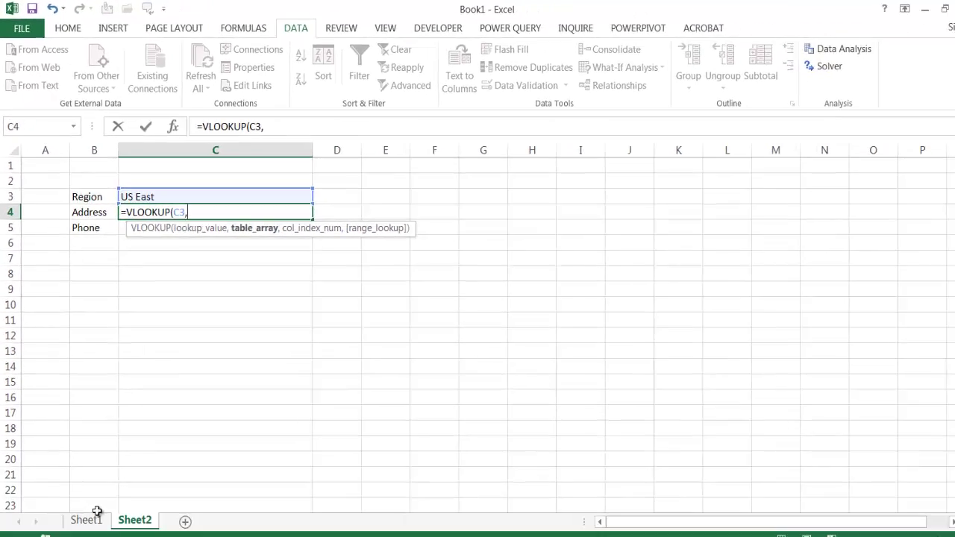
# Step: Set Sheet1 A1:C5 as the lookup table in C4's VLOOKUP and make both it and the C3 reference absolute
pyautogui.moveTo(46, 165); pyautogui.dragTo(276, 297)
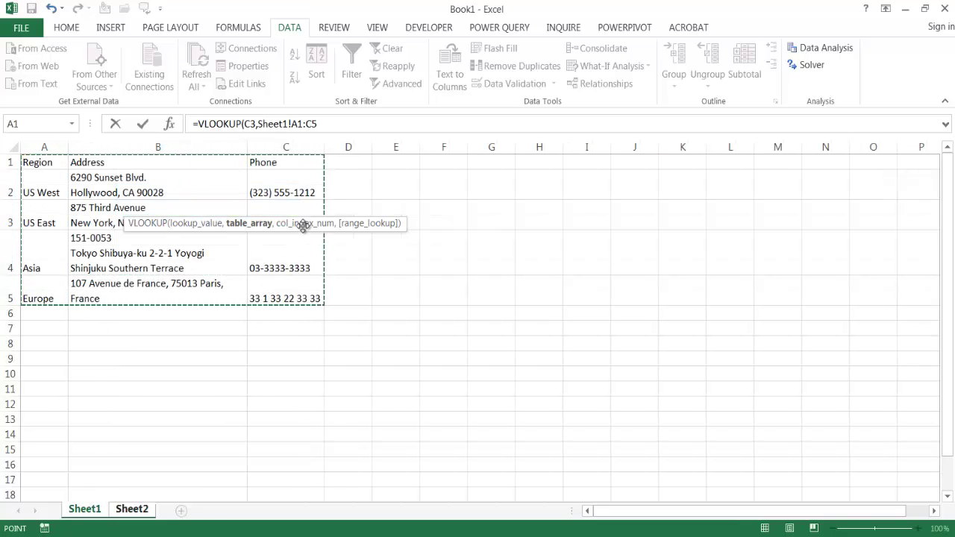
pyautogui.press('F4')
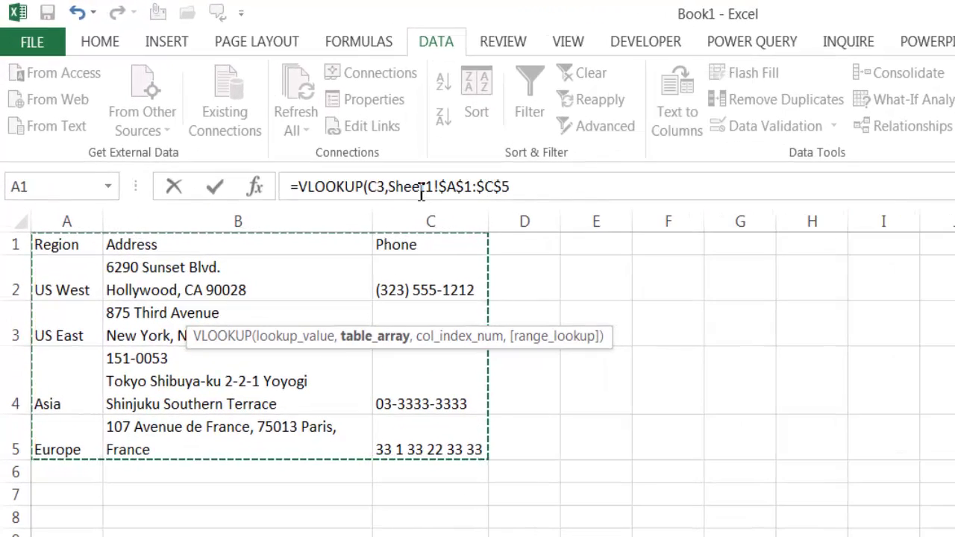
pyautogui.click(379, 187)
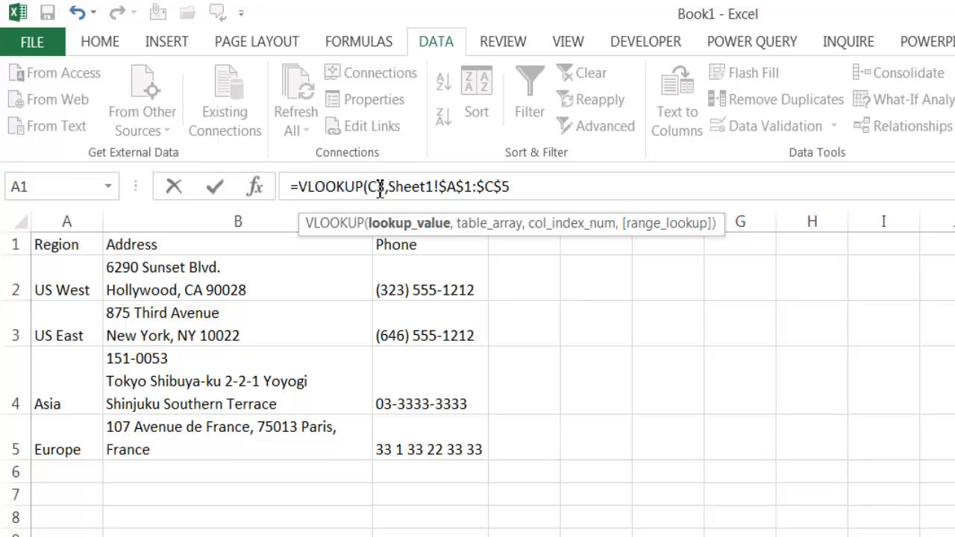
pyautogui.press('F4')
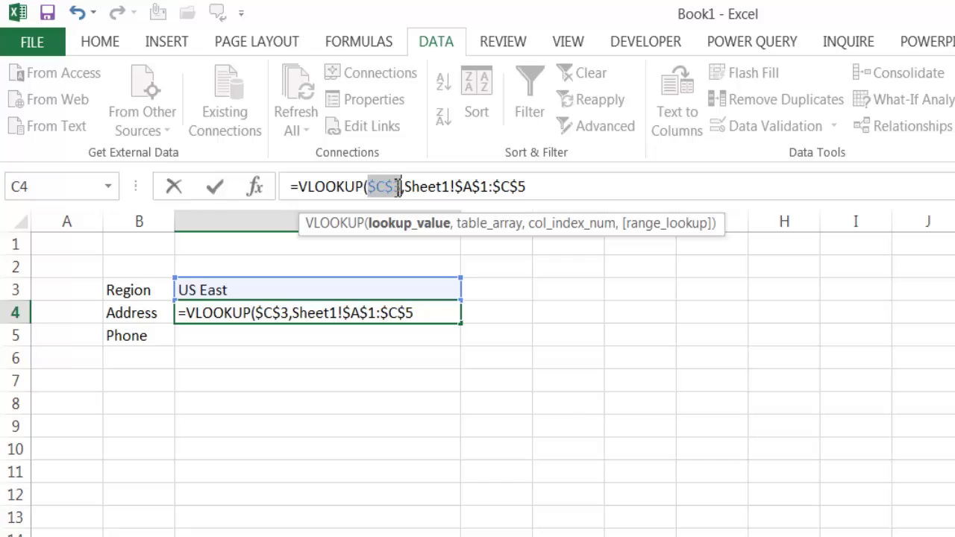
pyautogui.click(536, 187)
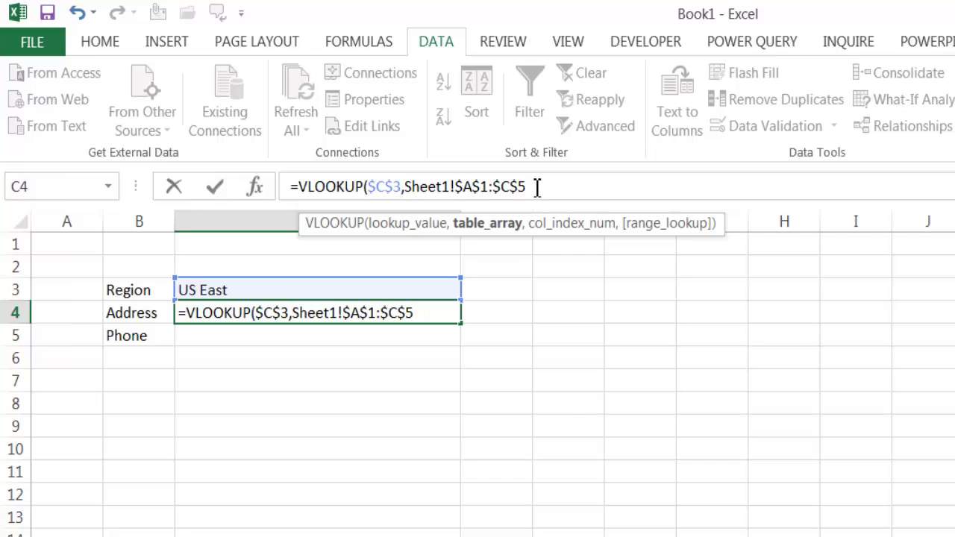
# Step: Complete the VLOOKUP in C4 with column index 2 and an exact match (FALSE)
pyautogui.write(',2')
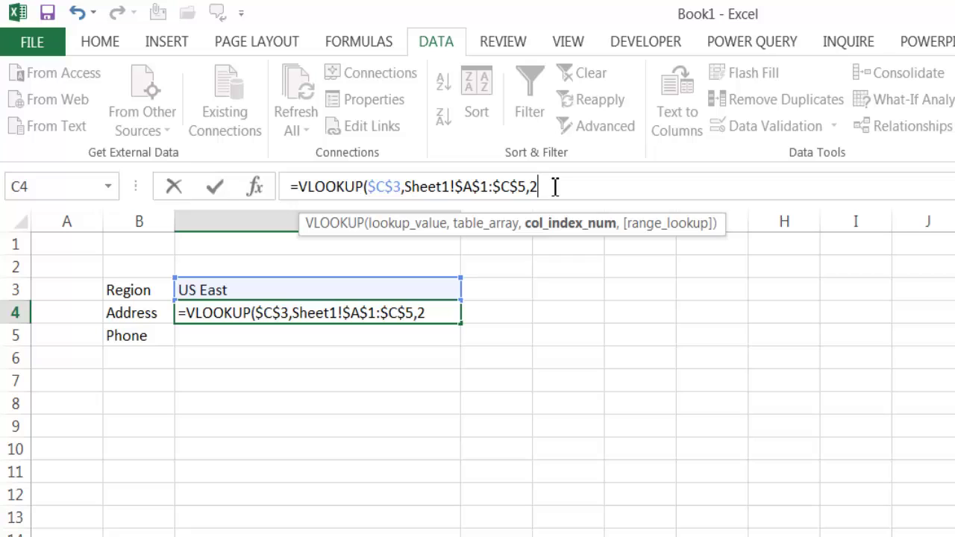
pyautogui.write(',')
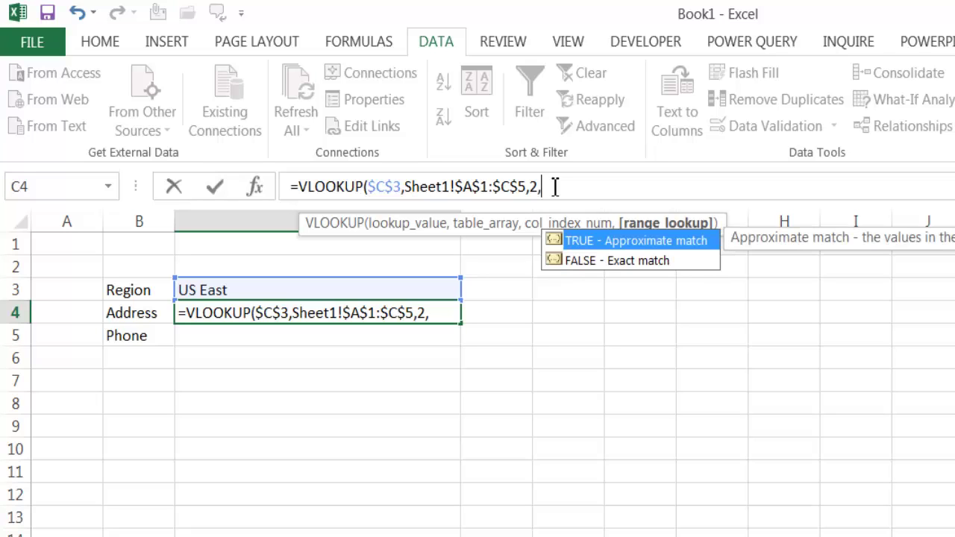
pyautogui.click(620, 260)
pyautogui.doubleClick(619, 260)
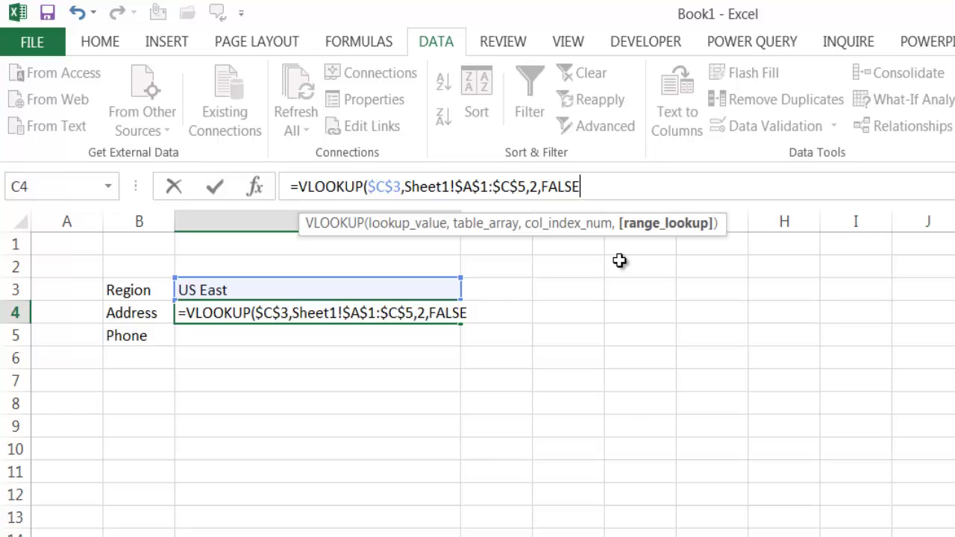
pyautogui.write(')')
pyautogui.press('Return')
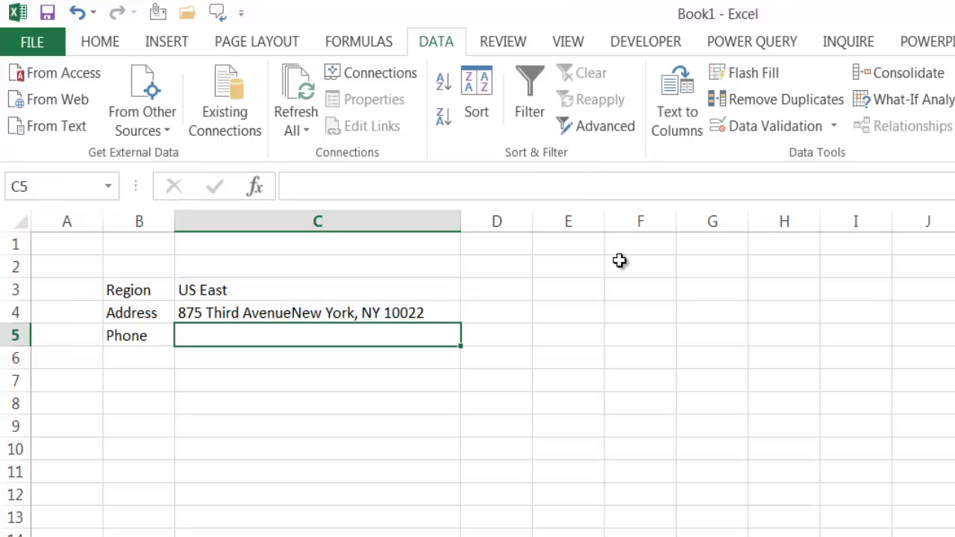
# Step: Choose Asia from the region list in C3 to test the address lookup
pyautogui.click(294, 293)
pyautogui.click(469, 292)
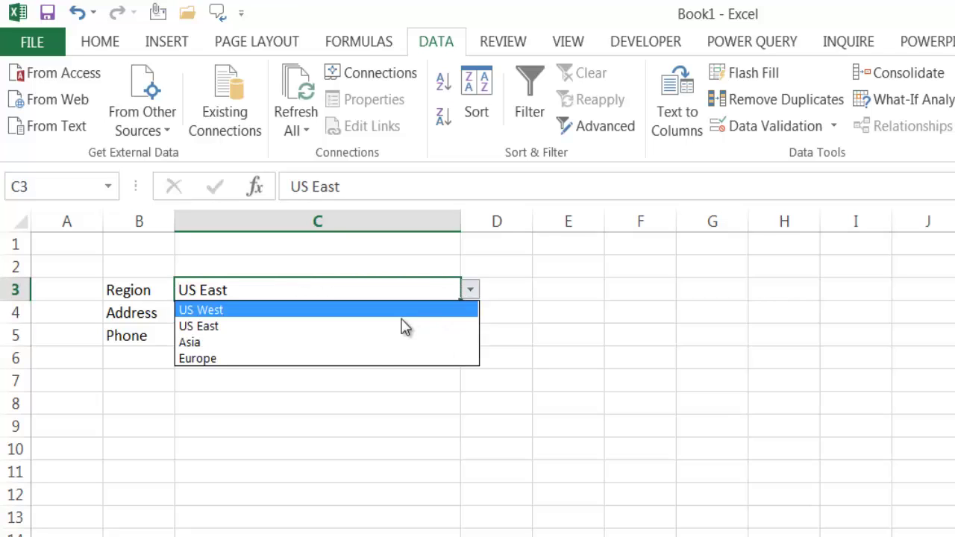
pyautogui.click(378, 344)
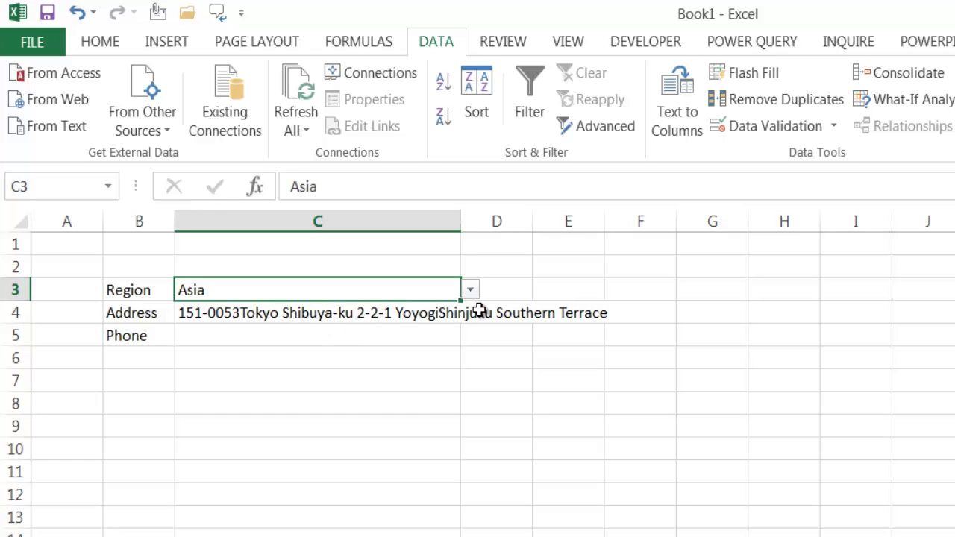
# Step: Fill the lookup formula from C4 into C5 and set its column index to 3 for the phone
pyautogui.click(350, 313)
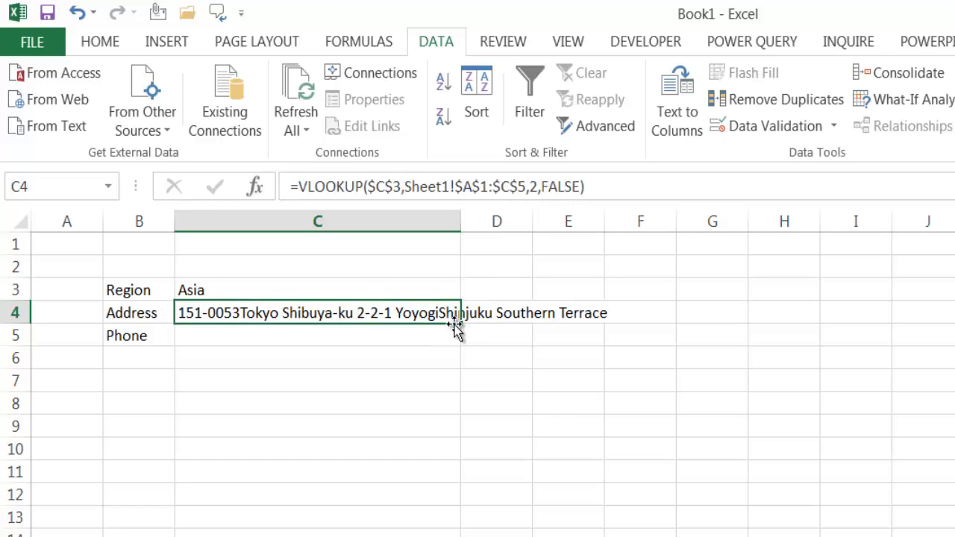
pyautogui.moveTo(459, 322); pyautogui.dragTo(455, 347)
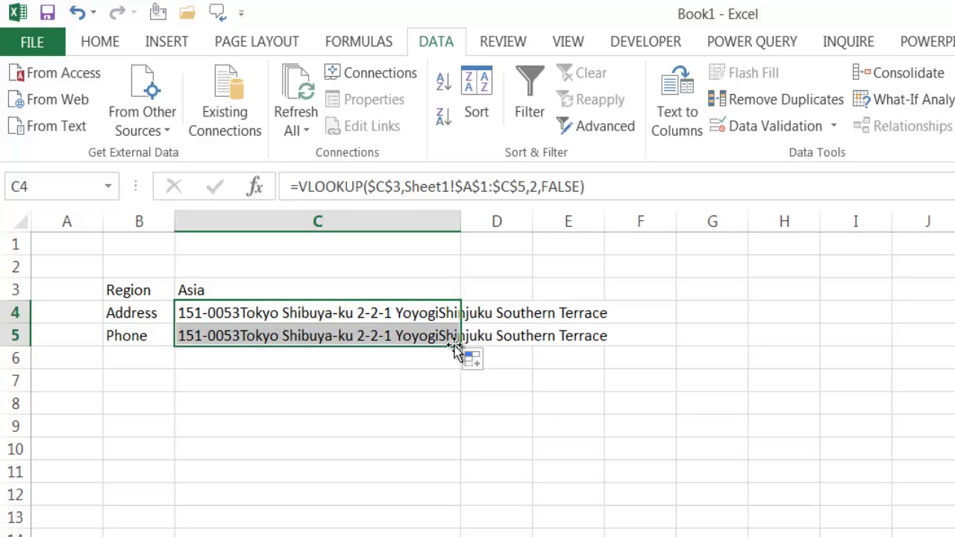
pyautogui.click(375, 333)
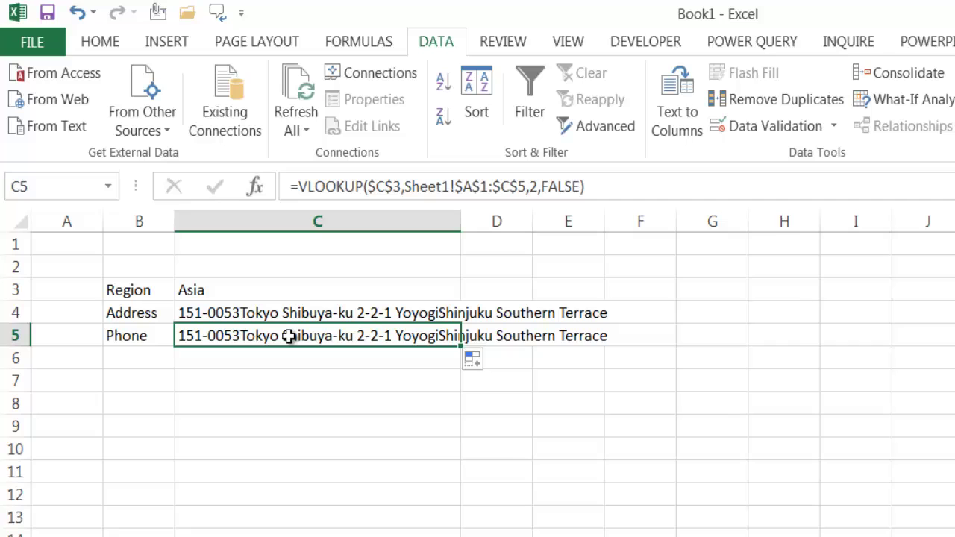
pyautogui.click(535, 188)
pyautogui.doubleClick(537, 188)
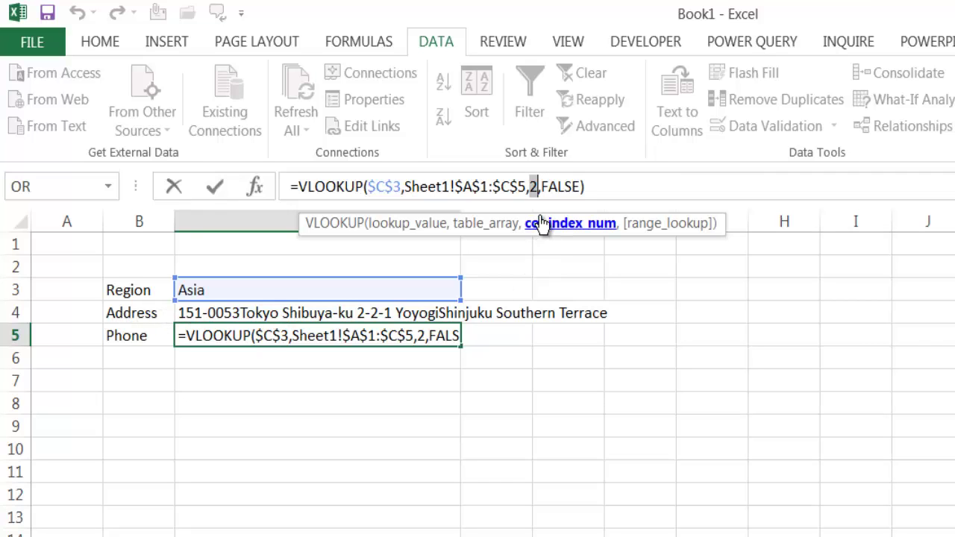
pyautogui.write('3')
pyautogui.press('Return')
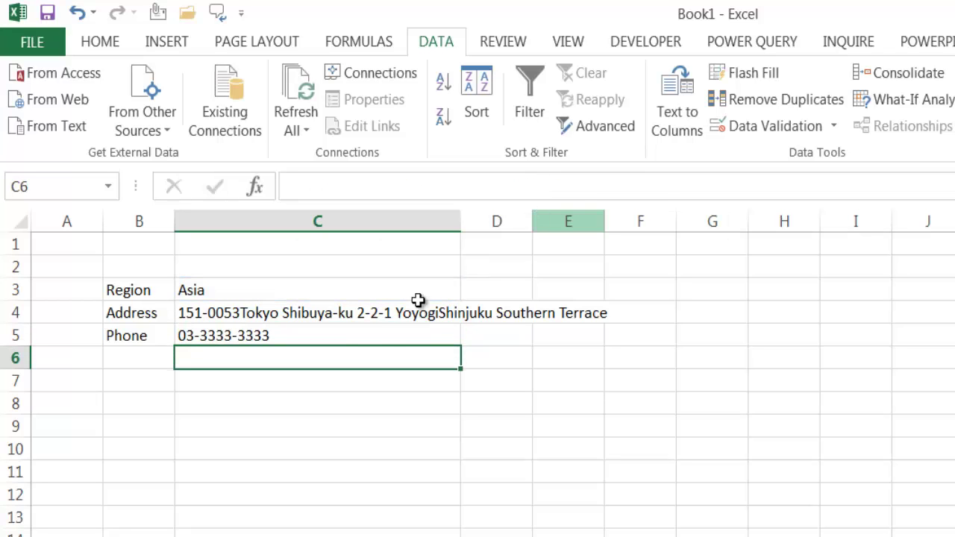
# Step: Choose Europe from the region list in C3 and check the looked-up phone in C5
pyautogui.click(340, 335)
pyautogui.click(411, 290)
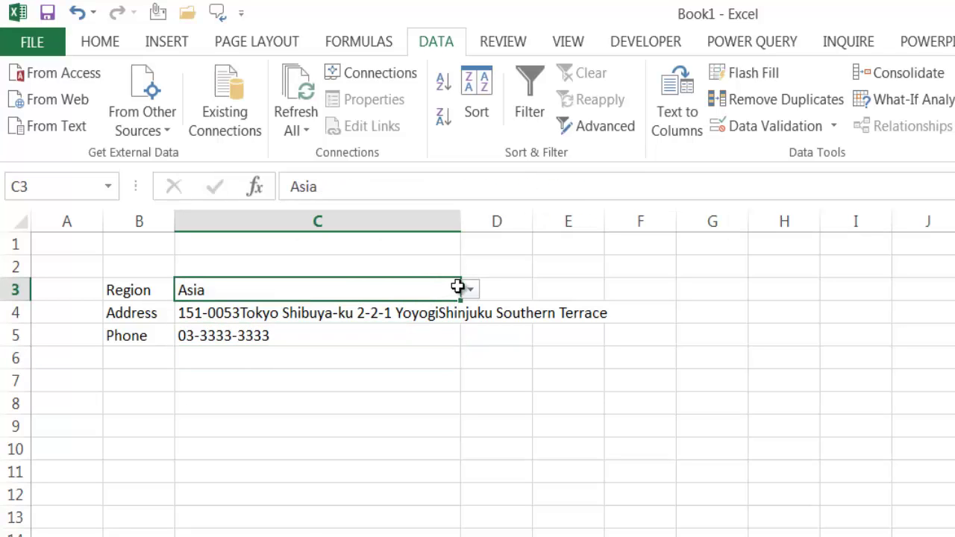
pyautogui.click(471, 289)
pyautogui.click(366, 361)
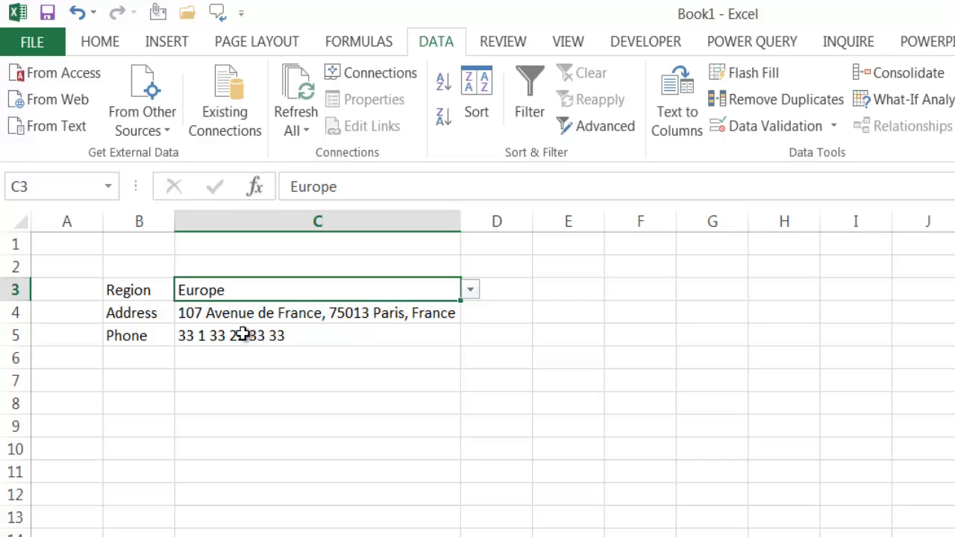
pyautogui.click(242, 335)
# Step: Copy the VLOOKUP formula from C4 and paste it as the reference of a new workbook-scoped defined name
pyautogui.click(288, 312)
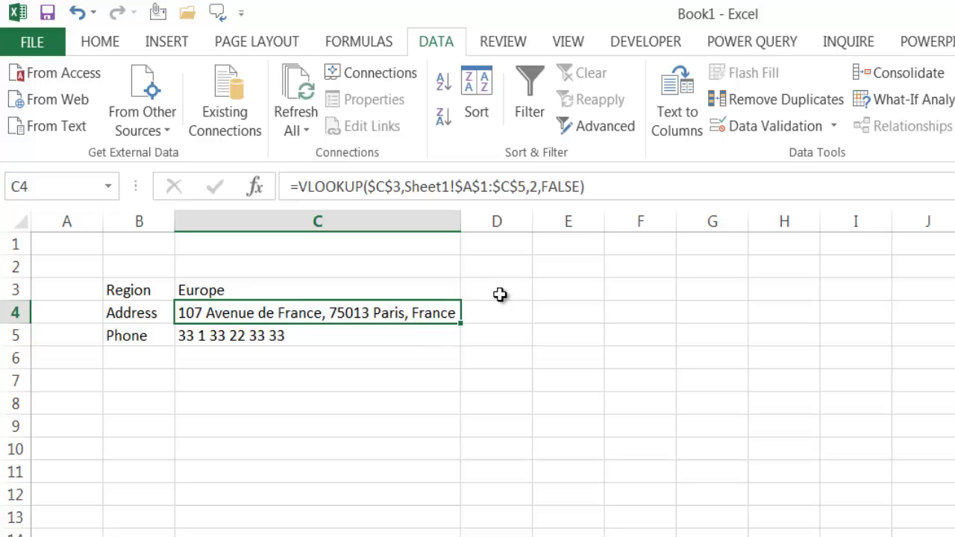
pyautogui.tripleClick(617, 186)
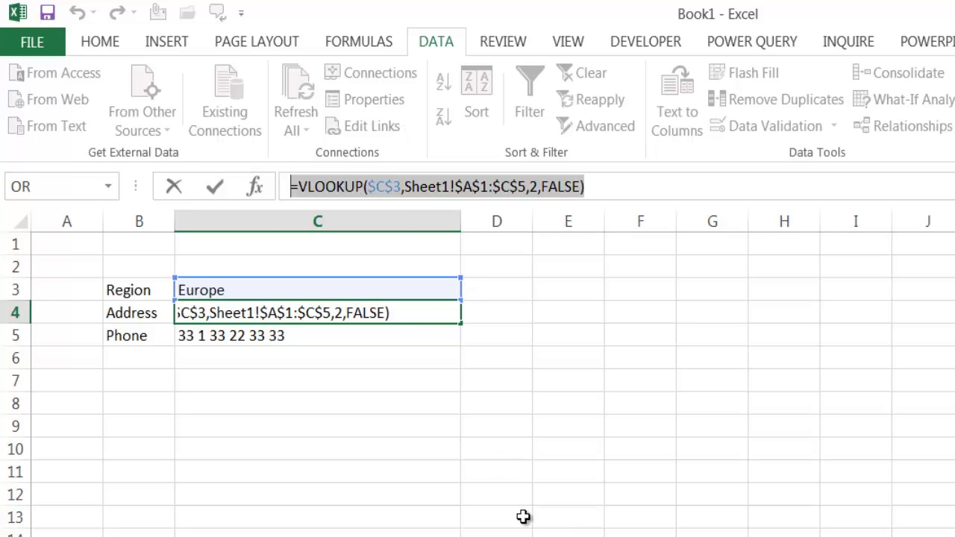
pyautogui.press('Escape')
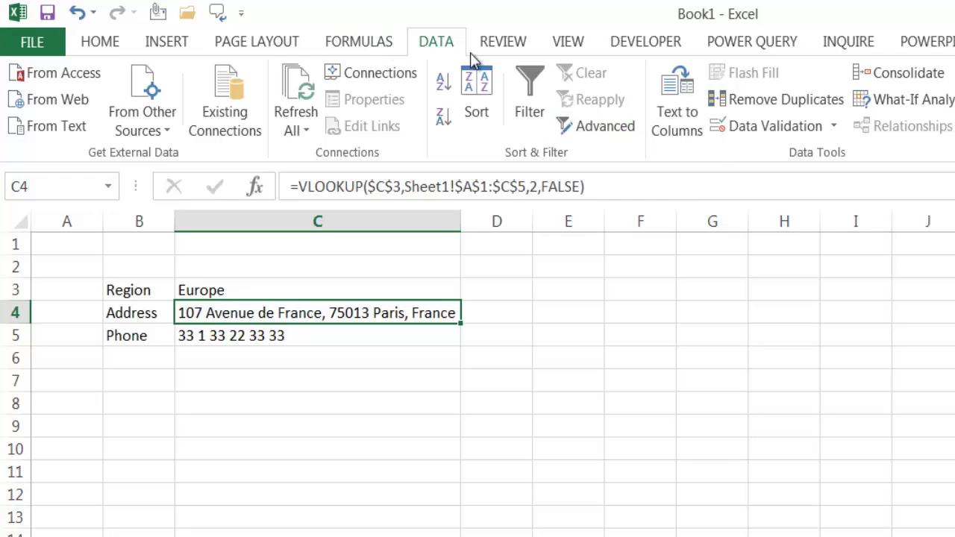
pyautogui.click(380, 45)
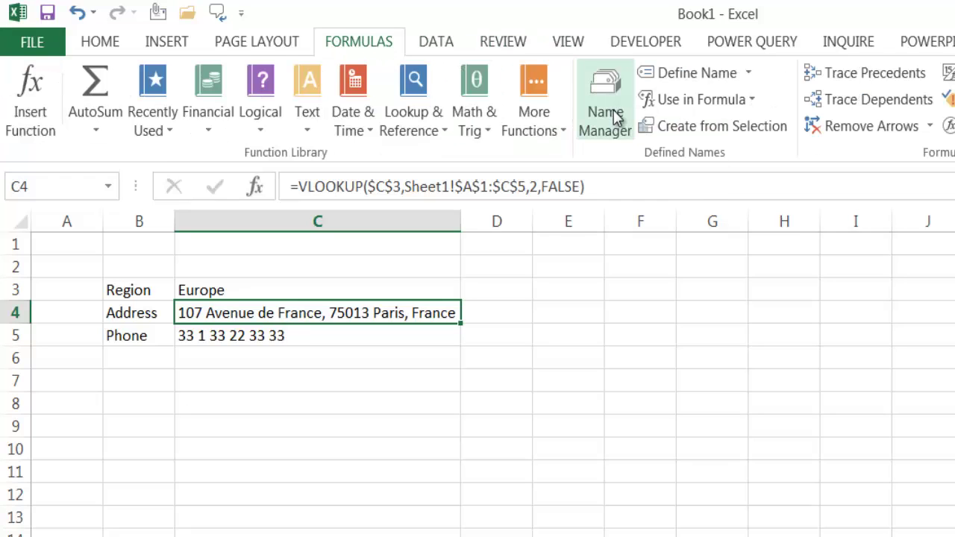
pyautogui.click(660, 77)
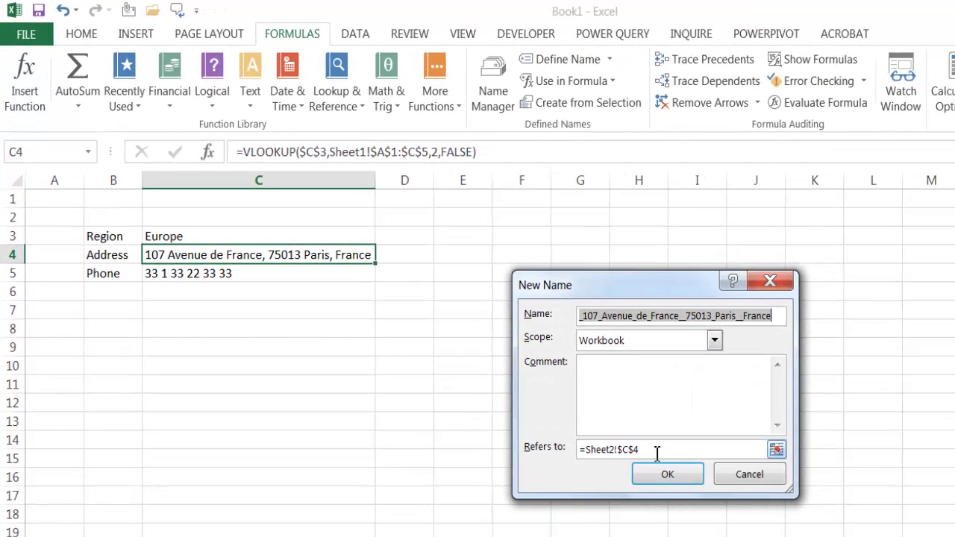
pyautogui.click(655, 454)
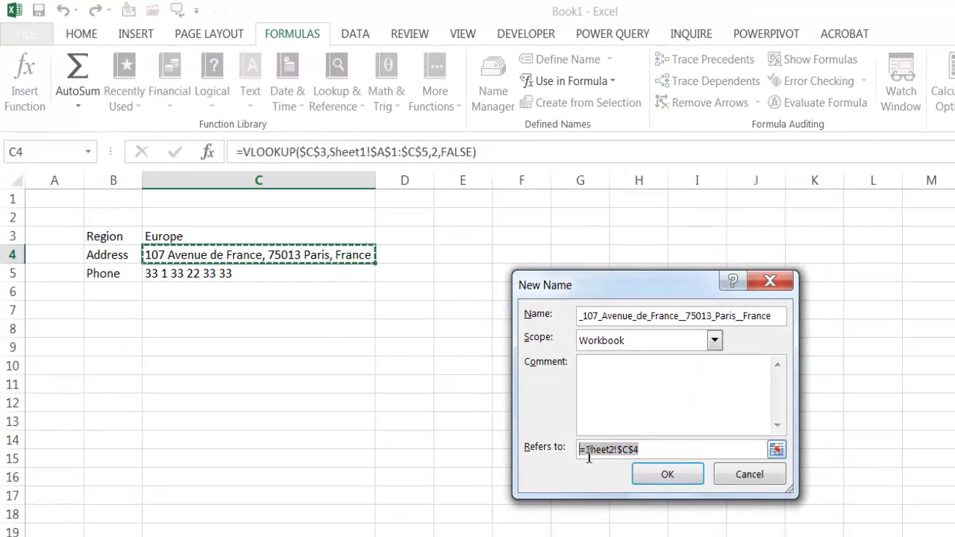
pyautogui.hotkey('ctrl', 'v')
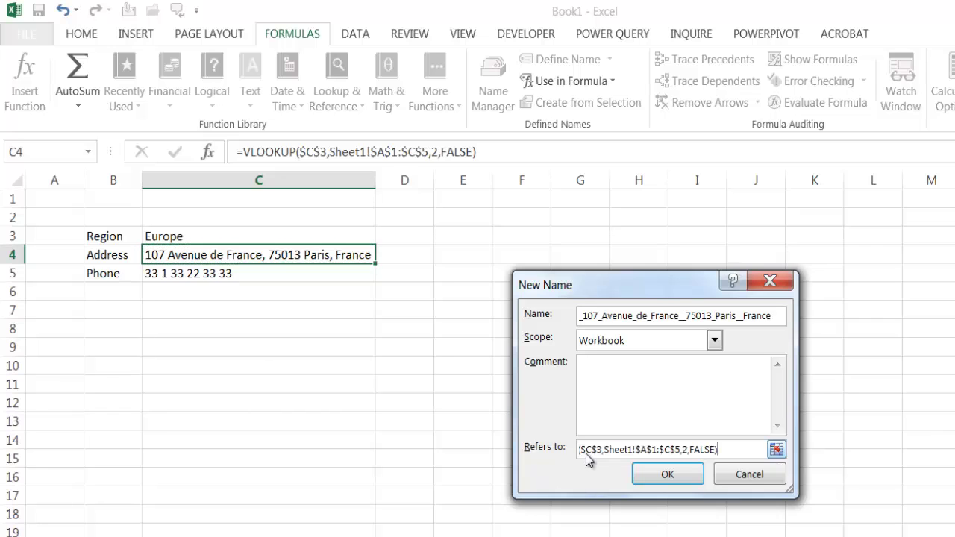
# Step: Name the new definition DefaultAddress and create it
pyautogui.moveTo(776, 318); pyautogui.dragTo(456, 324)
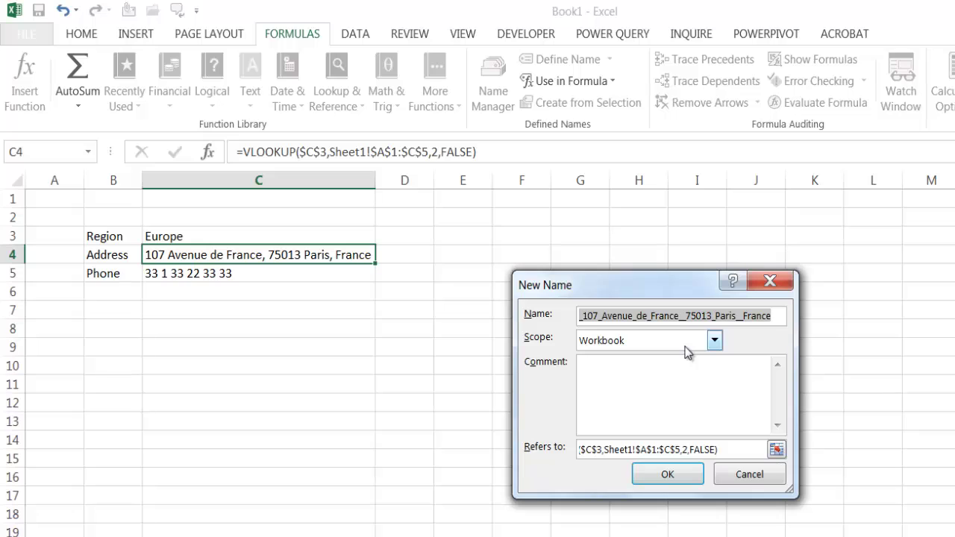
pyautogui.write('Address')
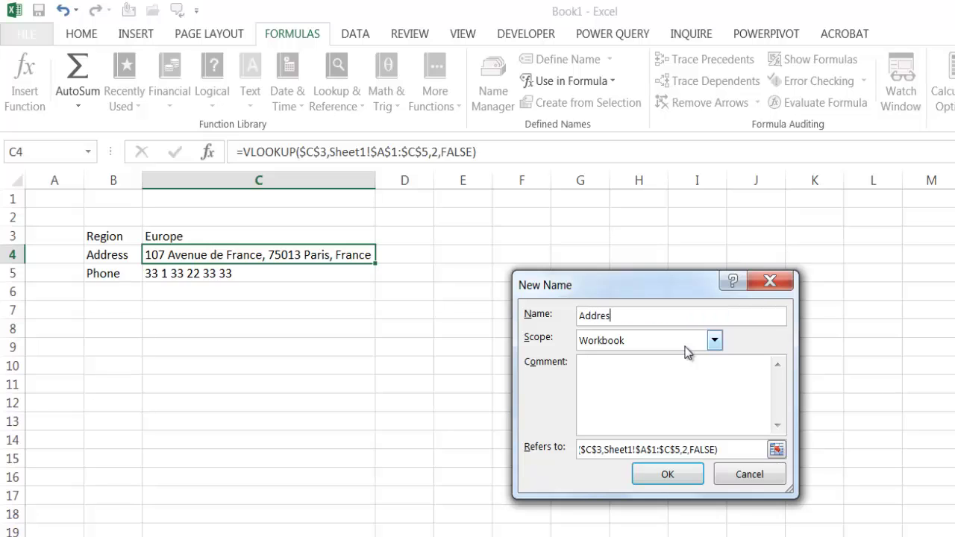
pyautogui.press('BackSpace')
pyautogui.press('BackSpace')
pyautogui.press('BackSpace')
pyautogui.press('BackSpace')
pyautogui.press('BackSpace')
pyautogui.press('BackSpace')
pyautogui.press('BackSpace')
pyautogui.press('BackSpace')
pyautogui.press('BackSpace')
pyautogui.press('BackSpace')
pyautogui.press('BackSpace')
pyautogui.write('DefaultAddress')
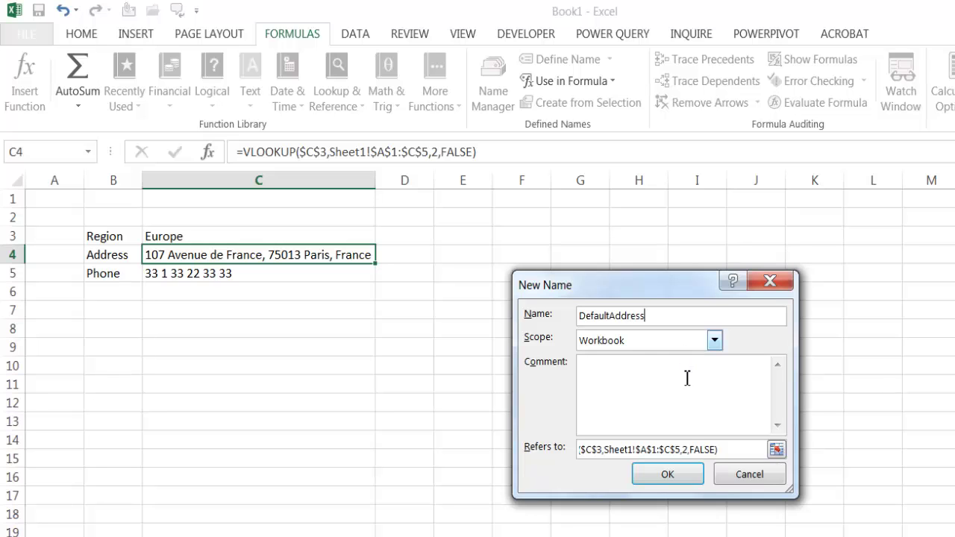
pyautogui.click(674, 478)
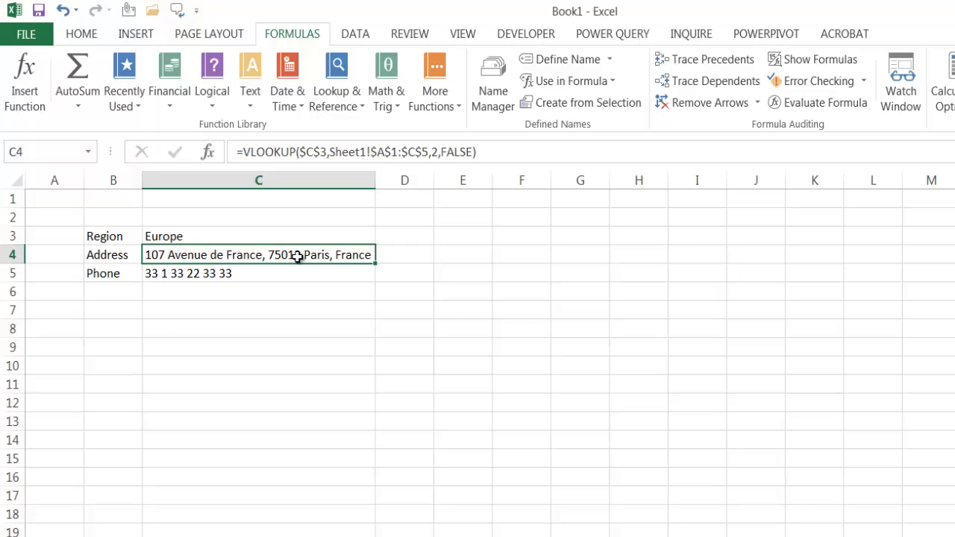
# Step: Clear the formula from C4 and give the cell list validation with the source +DefaultAddress
pyautogui.press('Delete')
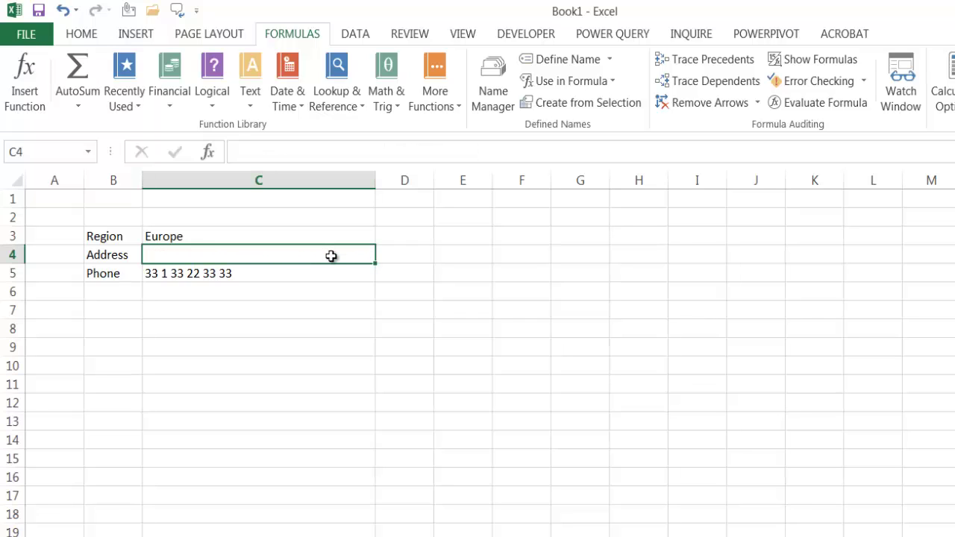
pyautogui.click(360, 35)
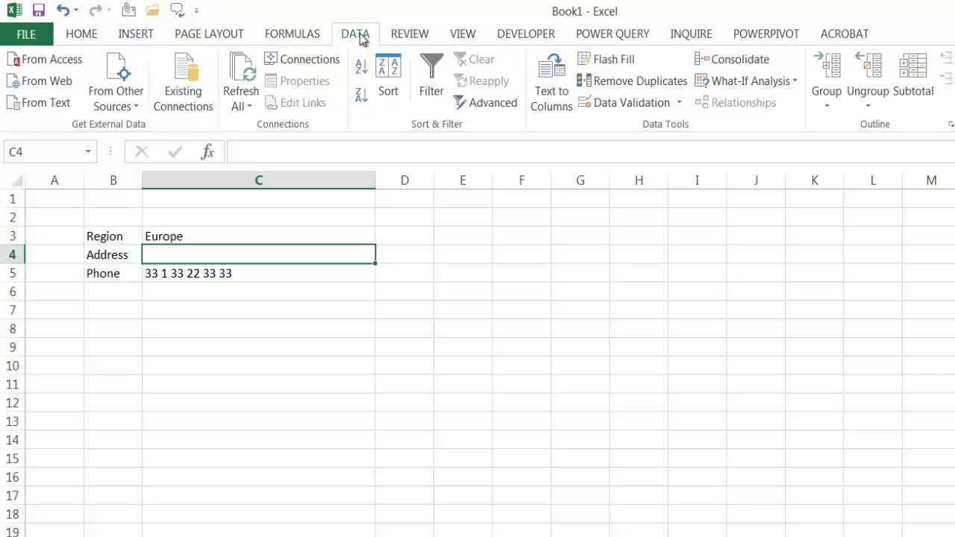
pyautogui.click(657, 103)
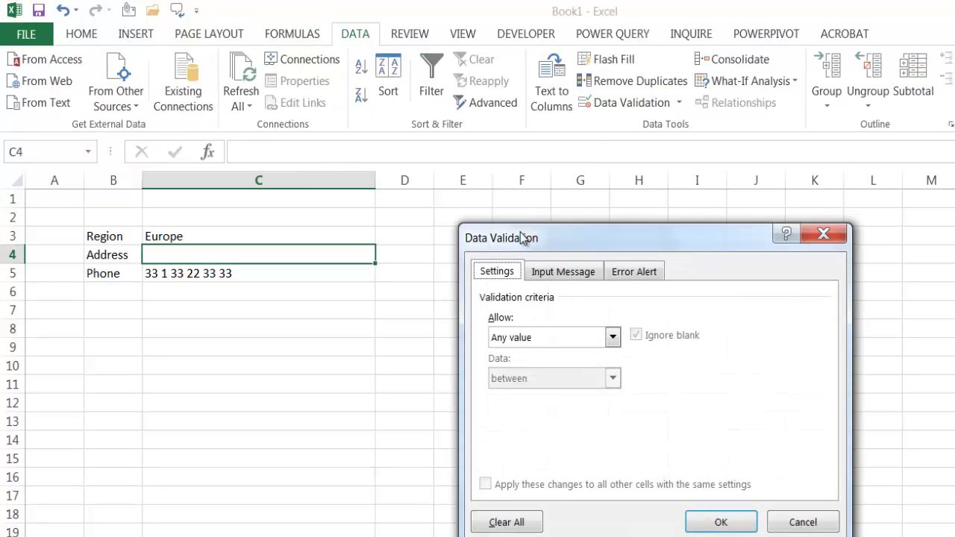
pyautogui.click(540, 341)
pyautogui.click(533, 396)
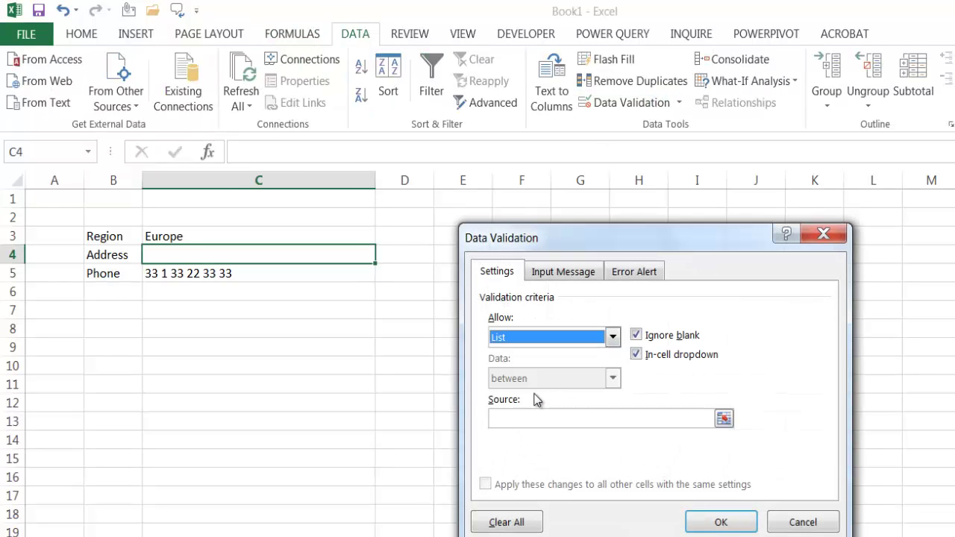
pyautogui.click(530, 422)
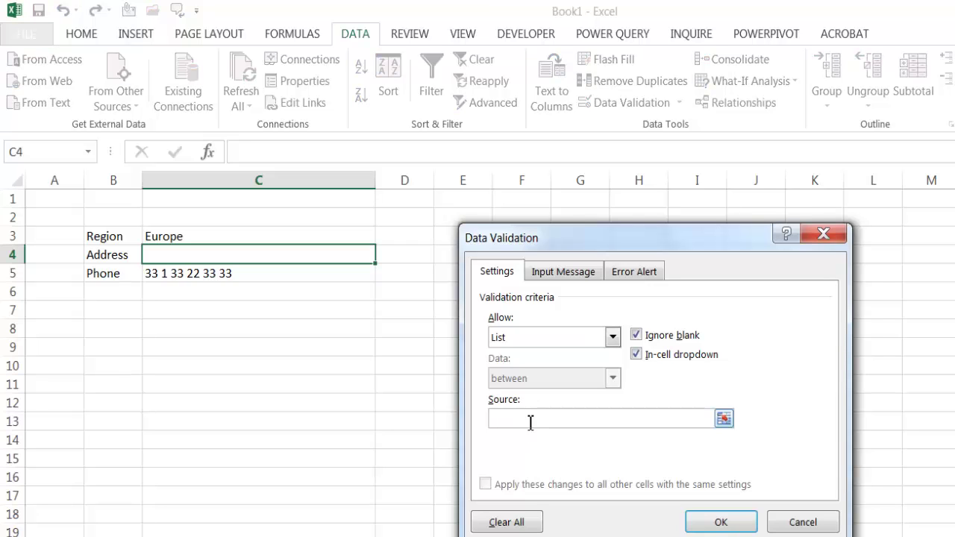
pyautogui.write('+')
pyautogui.press('F3')
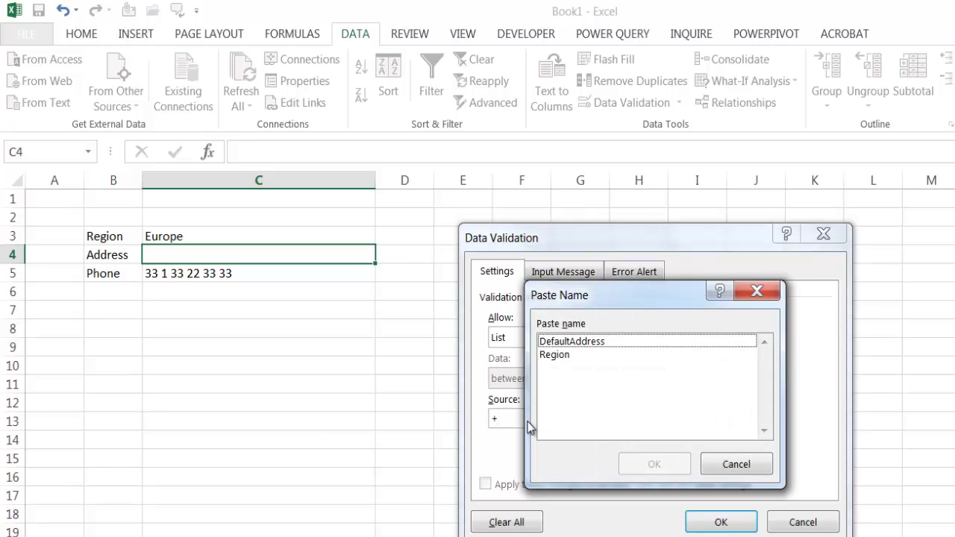
pyautogui.doubleClick(570, 342)
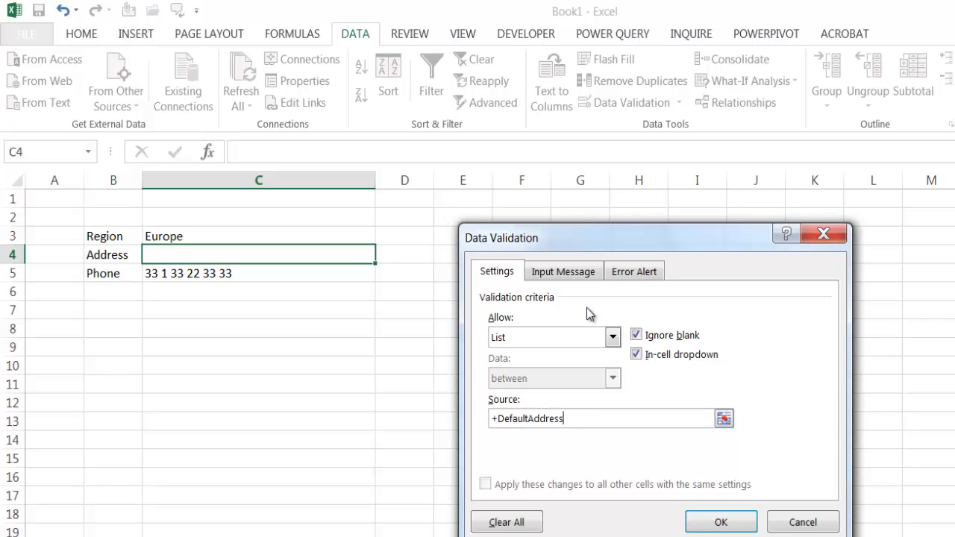
# Step: Turn off the error alert for invalid data in C4's validation and apply the validation
pyautogui.click(646, 273)
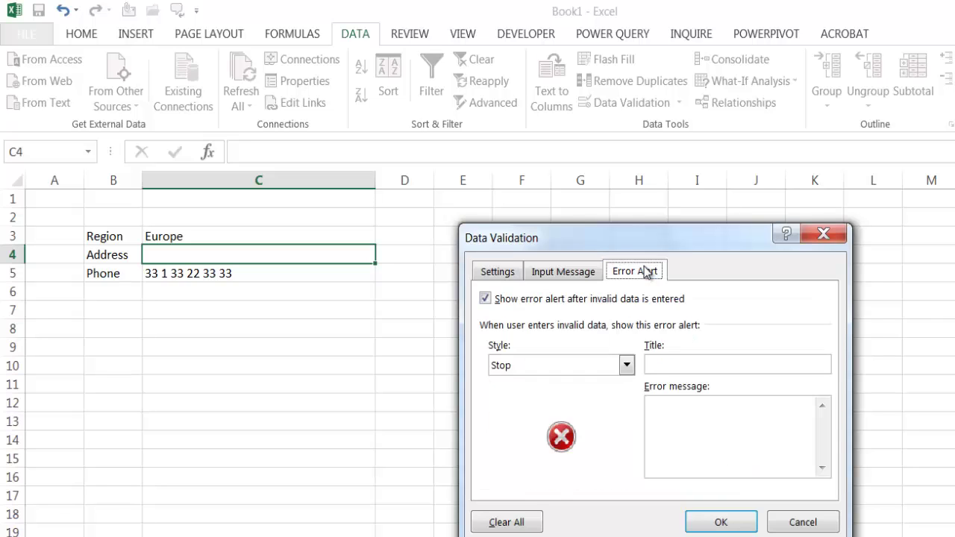
pyautogui.click(487, 300)
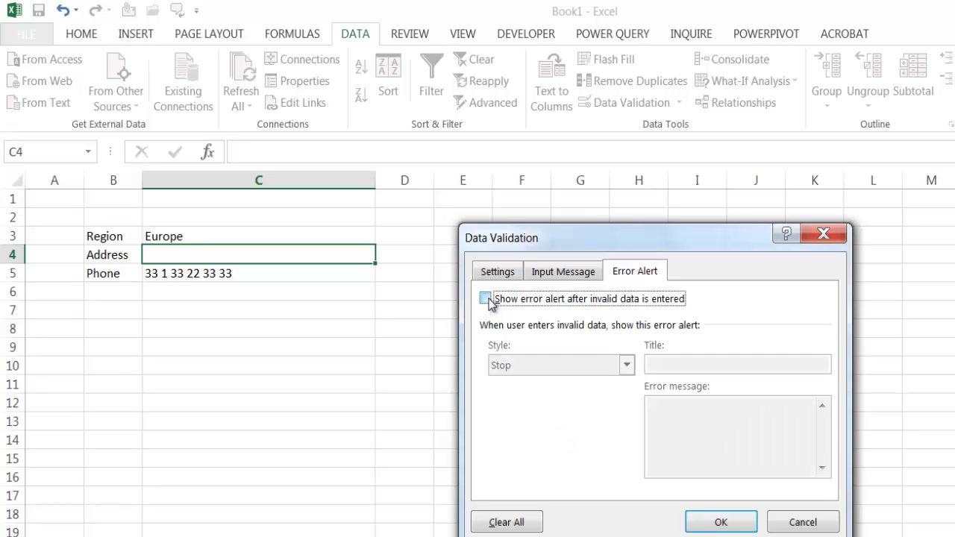
pyautogui.click(719, 523)
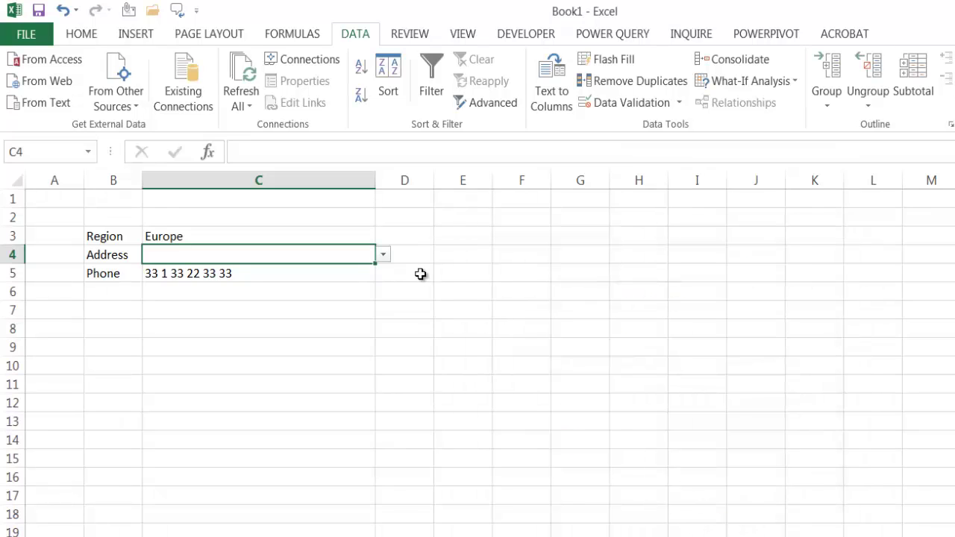
# Step: Choose the +DefaultAddress entry from the validation list in C4
pyautogui.click(383, 255)
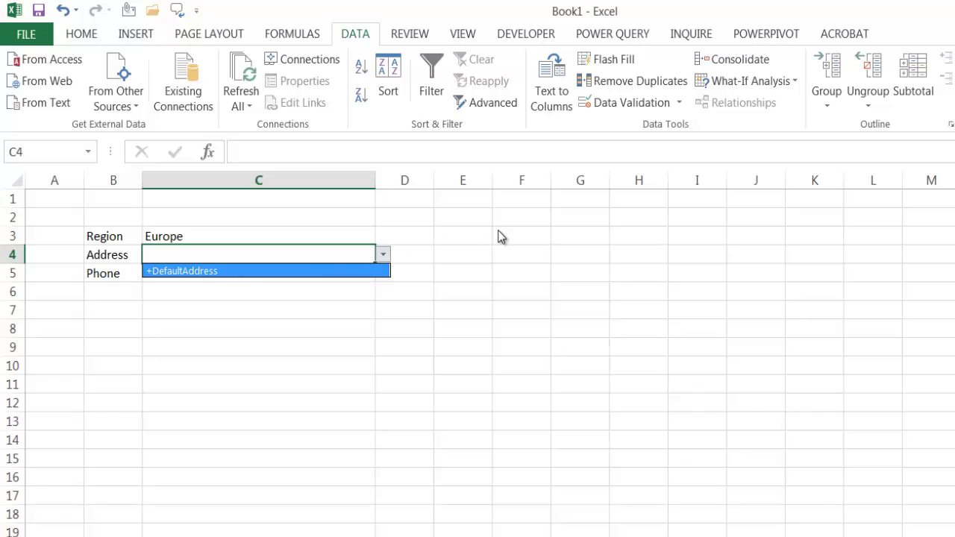
pyautogui.press('Escape')
pyautogui.click(384, 255)
pyautogui.click(325, 271)
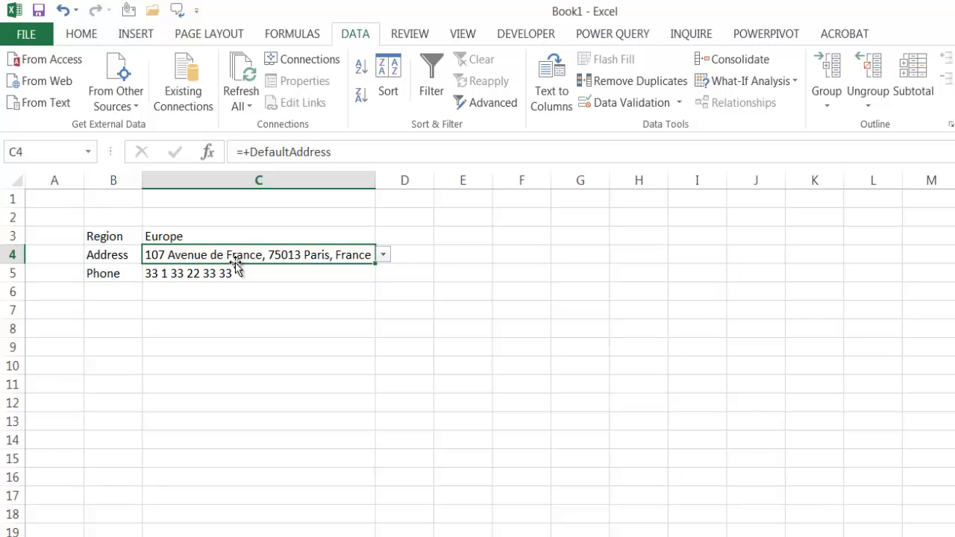
# Step: Choose Asia from the region list in C3
pyautogui.click(271, 236)
pyautogui.click(384, 237)
pyautogui.click(326, 280)
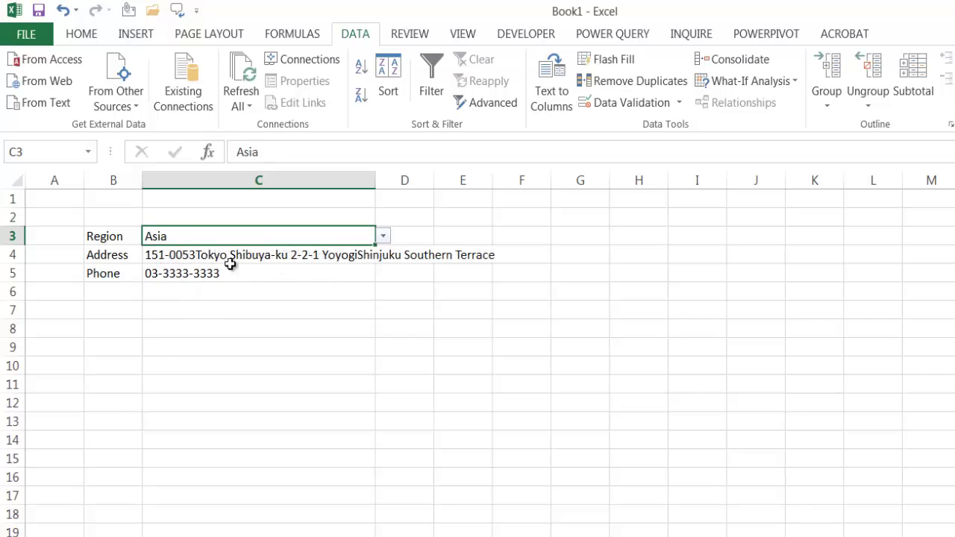
# Step: Replace the default address in C4 with a custom street address
pyautogui.click(258, 256)
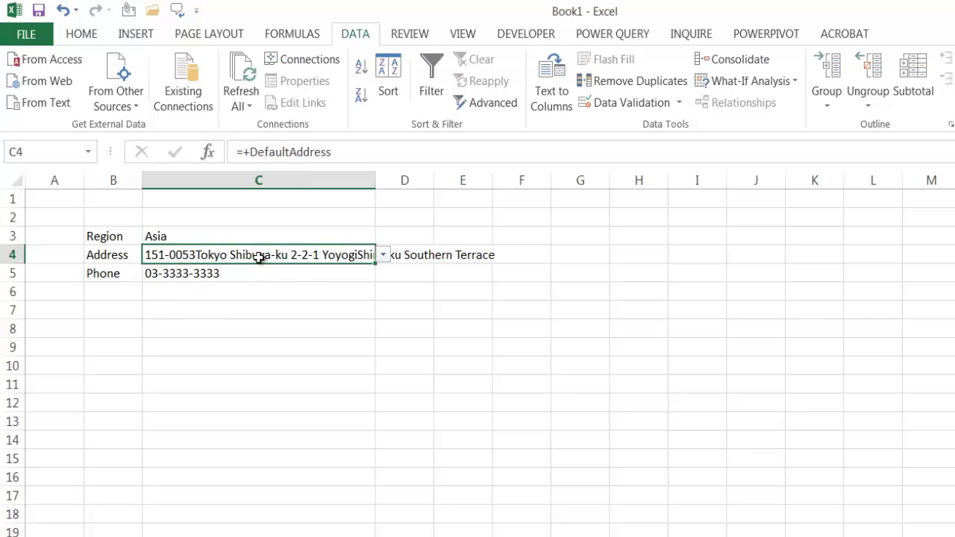
pyautogui.write('1')
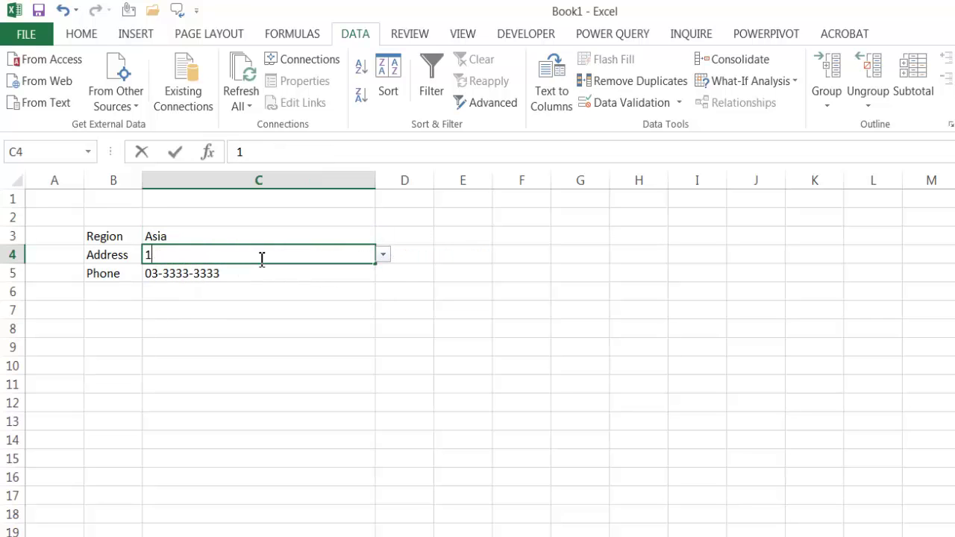
pyautogui.write('23 main street')
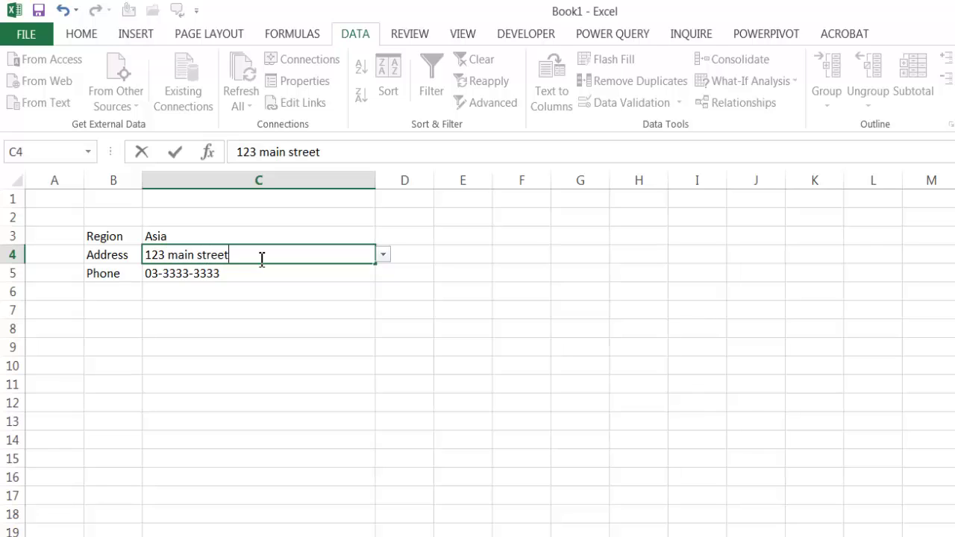
pyautogui.press('Return')
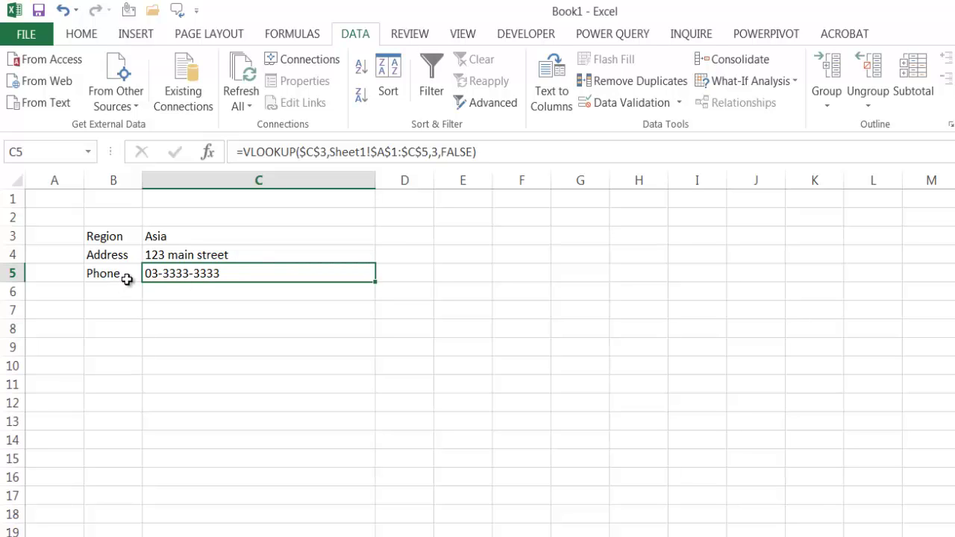
# Step: Create a workbook-scoped defined name DefaultPhone that refers to the VLOOKUP formula copied from C5
pyautogui.moveTo(512, 155); pyautogui.dragTo(188, 149)
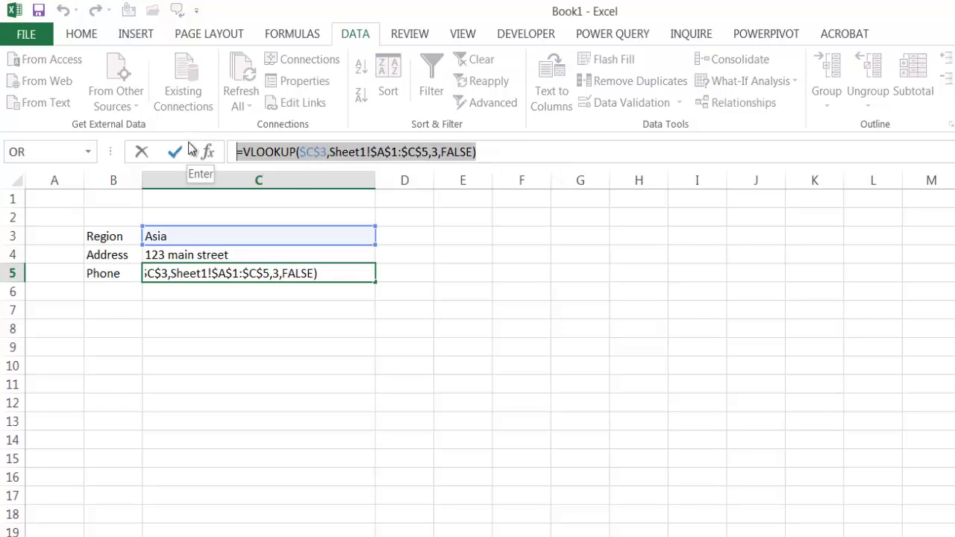
pyautogui.click(189, 145)
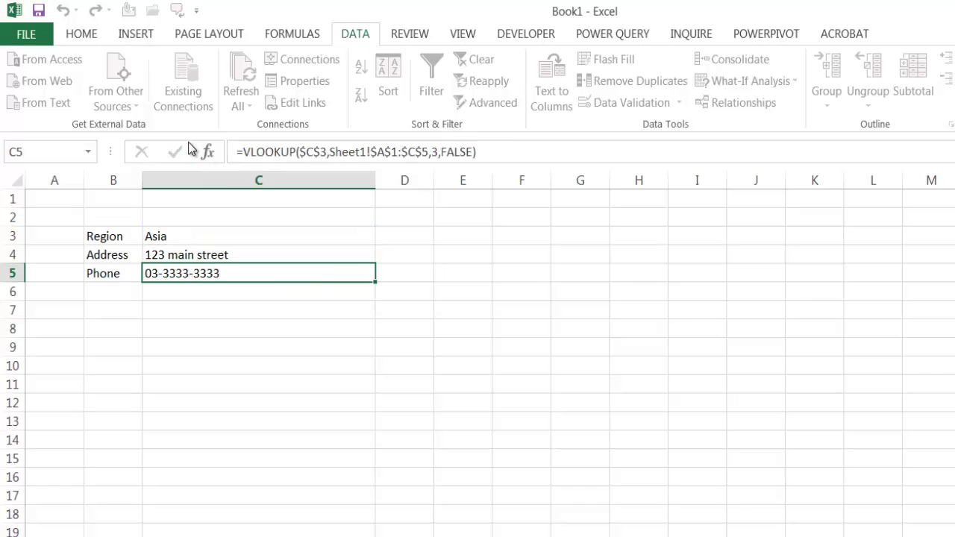
pyautogui.click(306, 36)
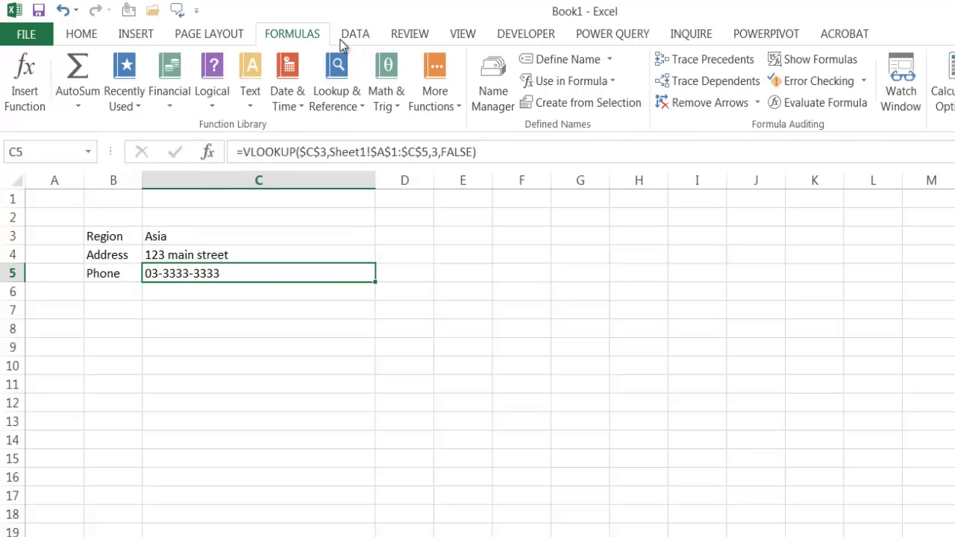
pyautogui.click(569, 61)
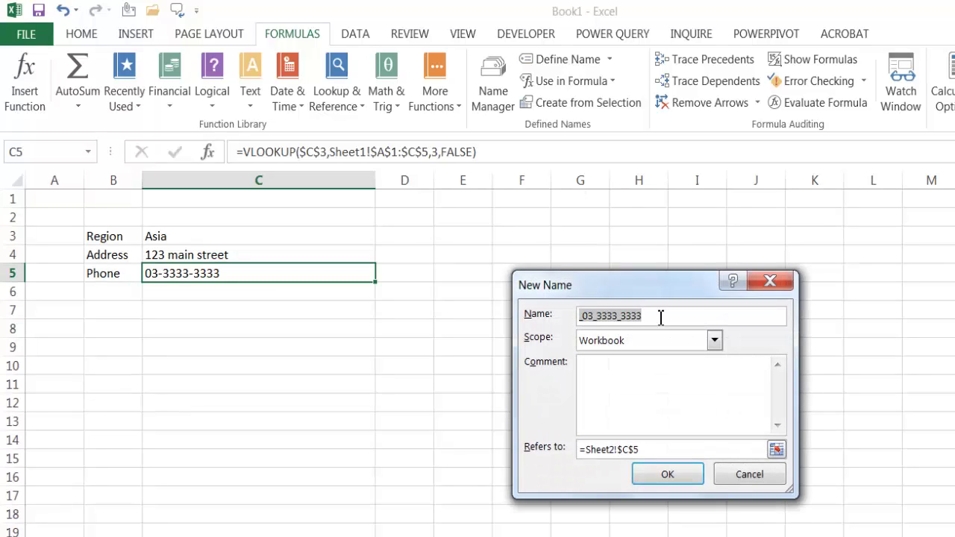
pyautogui.write('Dea')
pyautogui.write('faul')
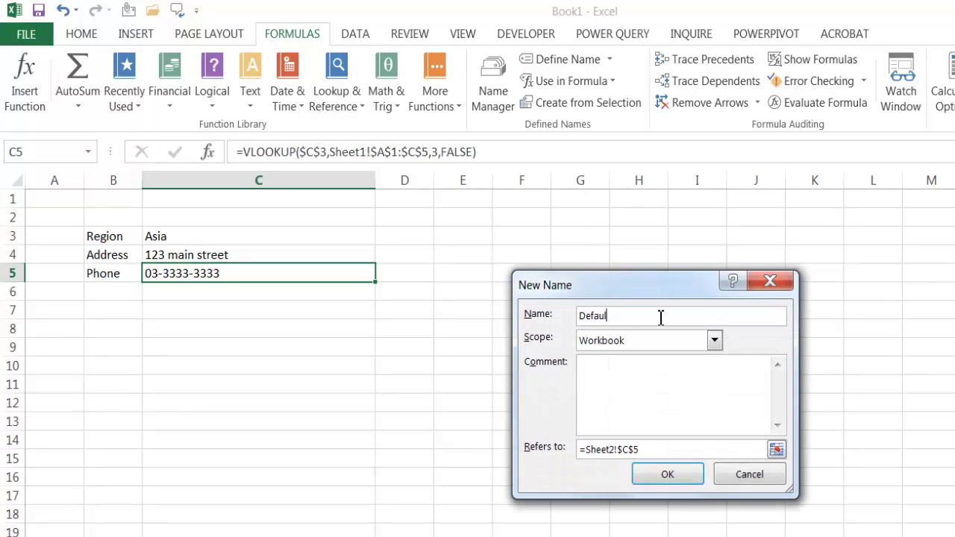
pyautogui.write('tPhone')
pyautogui.click(611, 442)
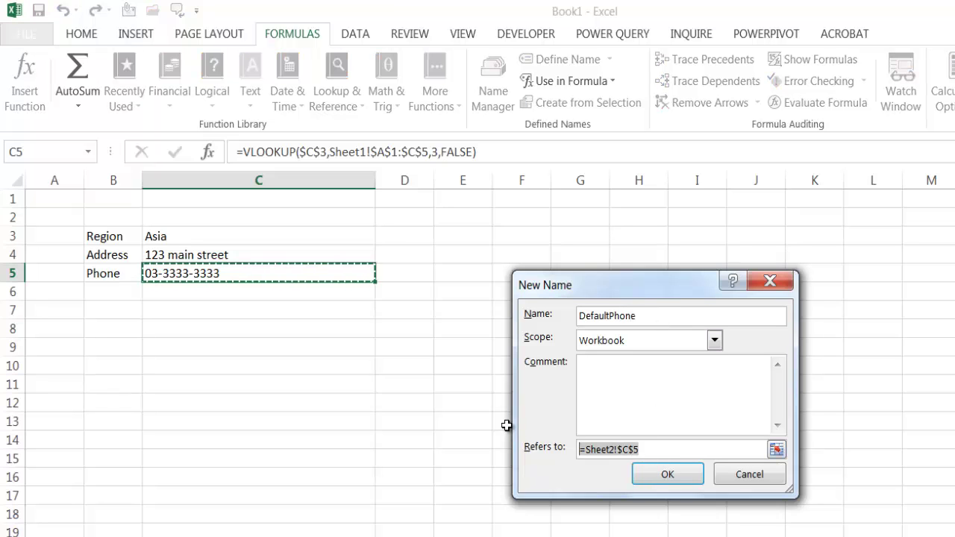
pyautogui.hotkey('ctrl', 'v')
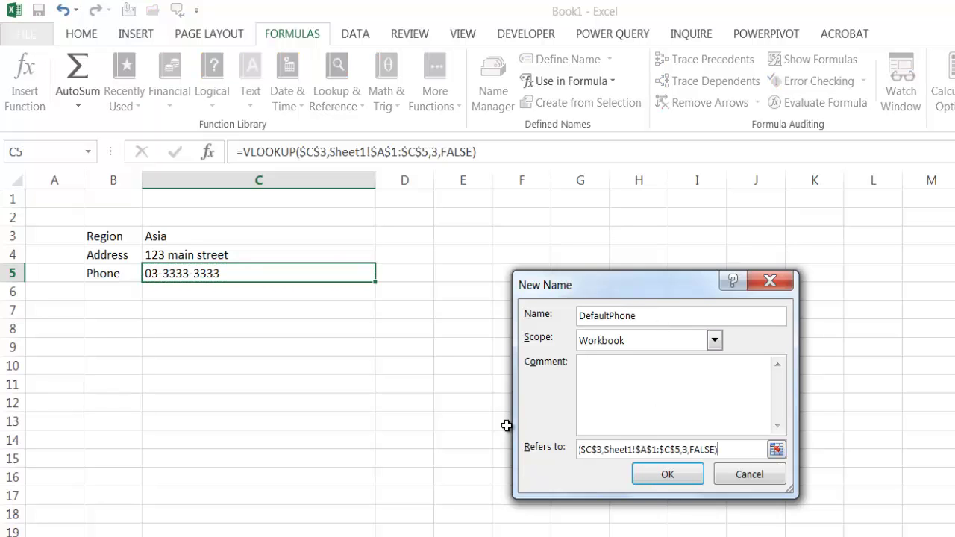
pyautogui.click(662, 475)
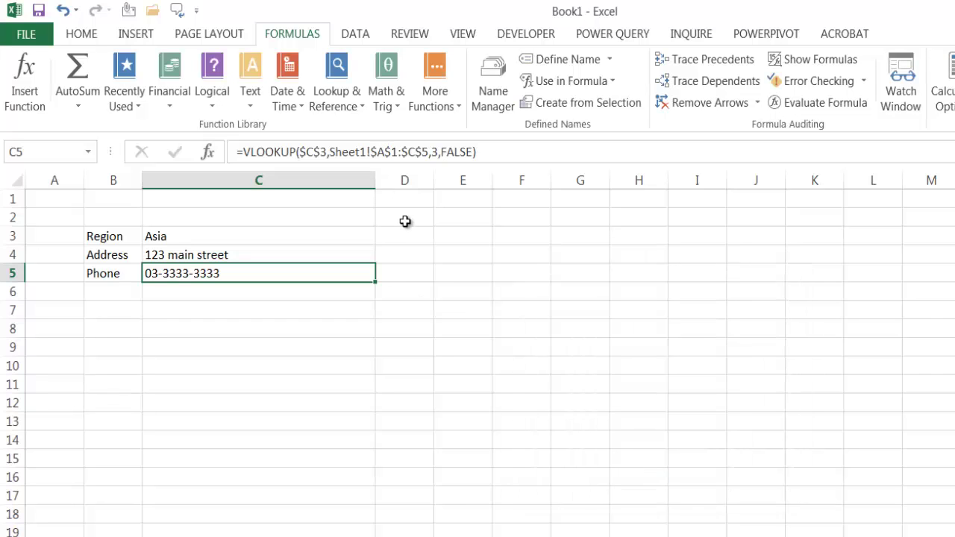
# Step: Clear the formula from C5 and set up list validation for the cell with the source +DefaultPhone
pyautogui.press('Delete')
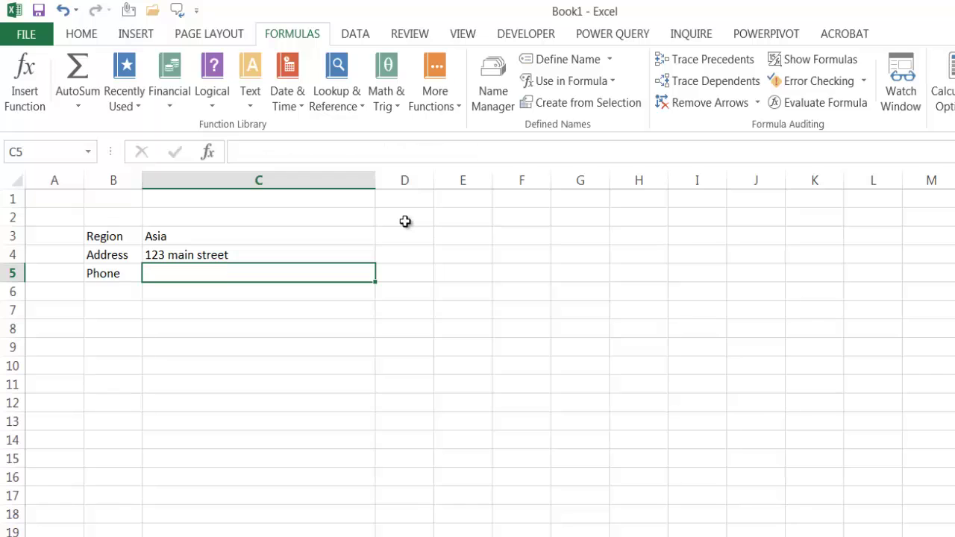
pyautogui.click(361, 36)
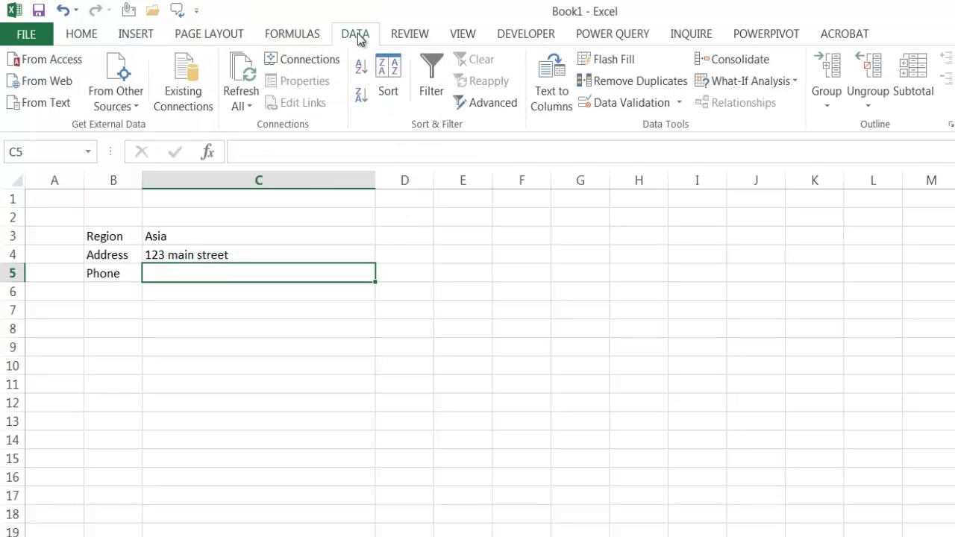
pyautogui.click(632, 106)
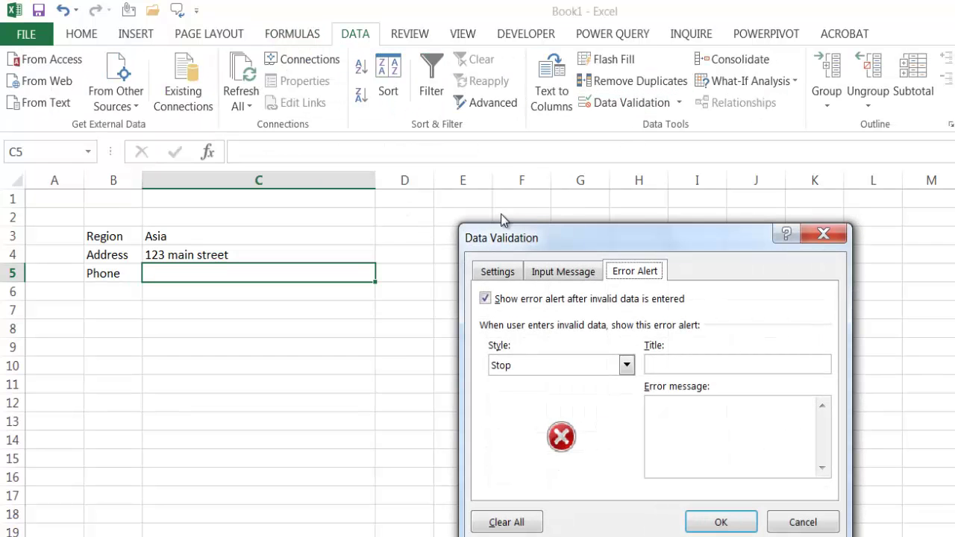
pyautogui.click(506, 273)
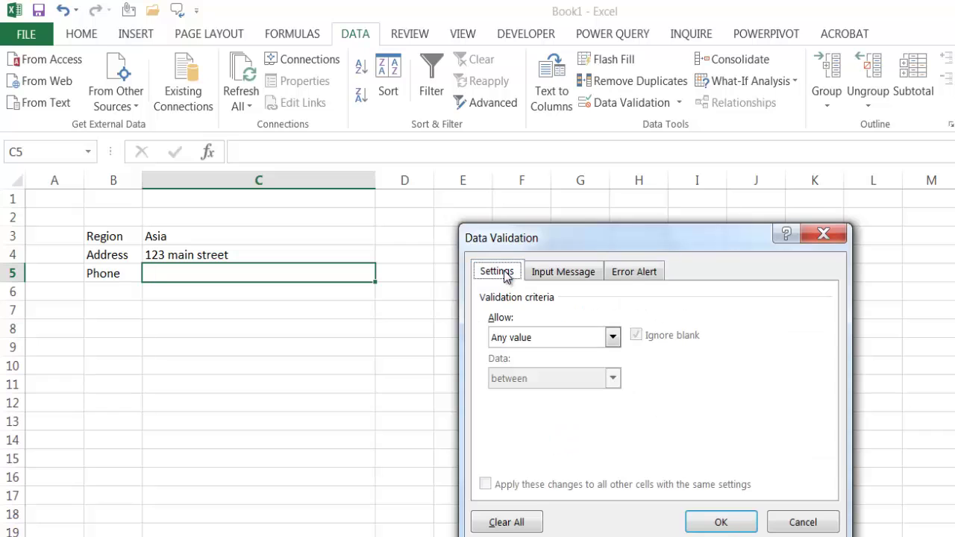
pyautogui.click(612, 337)
pyautogui.click(567, 395)
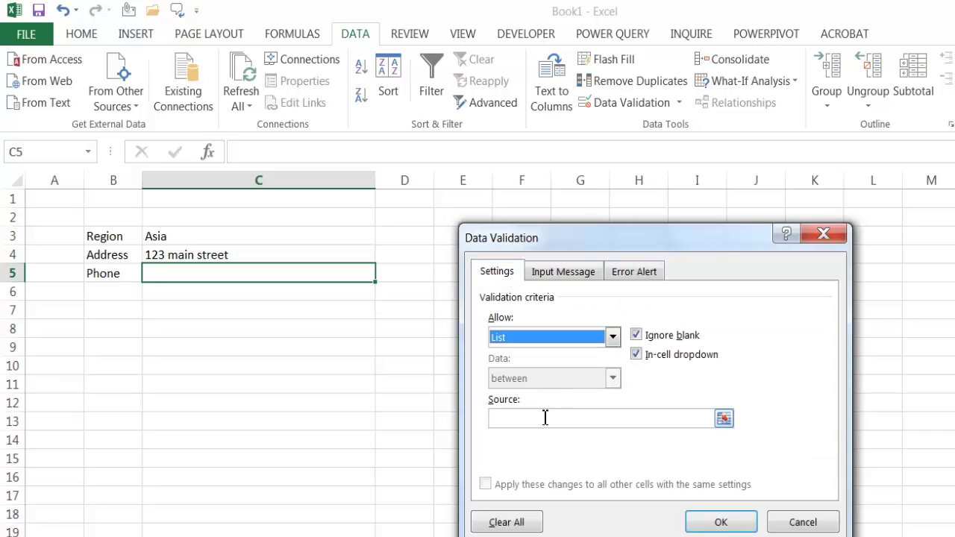
pyautogui.click(545, 419)
pyautogui.write('+')
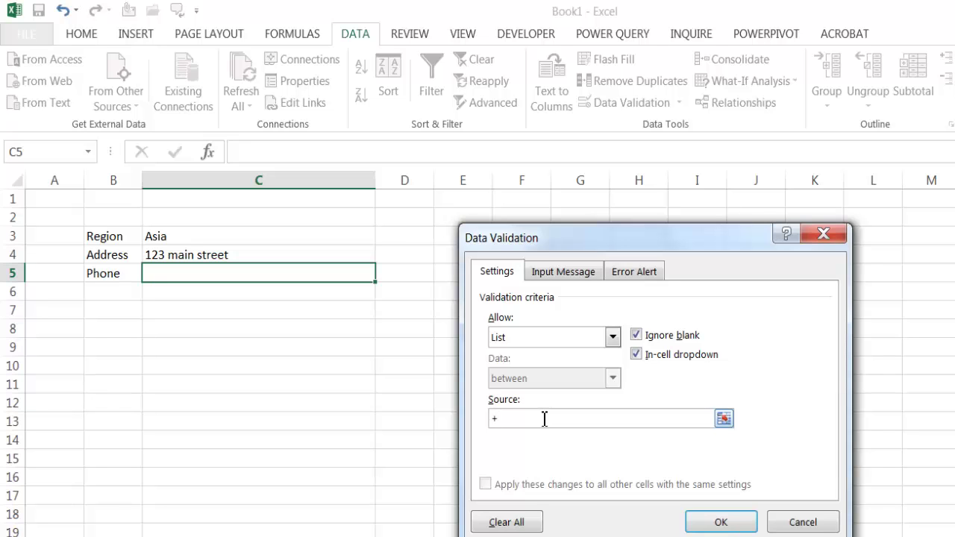
pyautogui.press('F3')
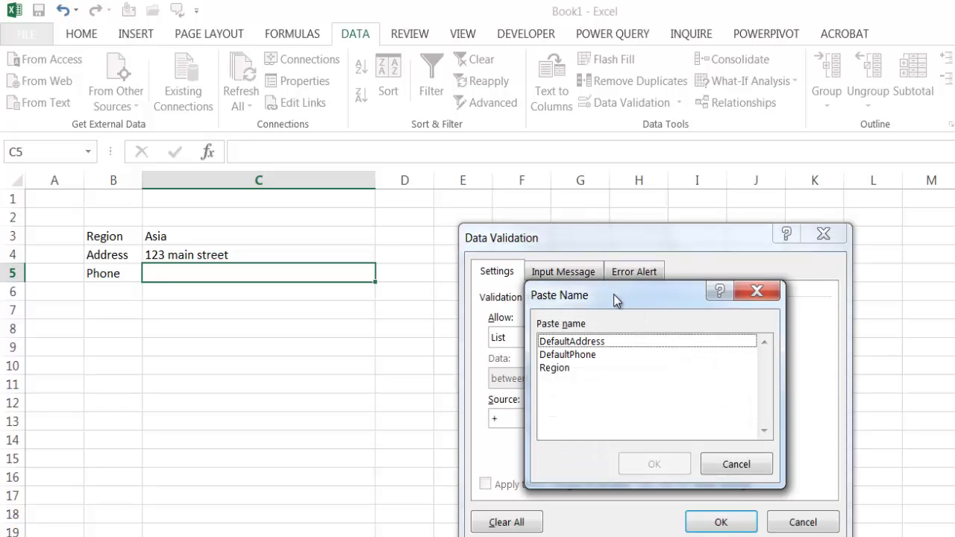
pyautogui.click(579, 356)
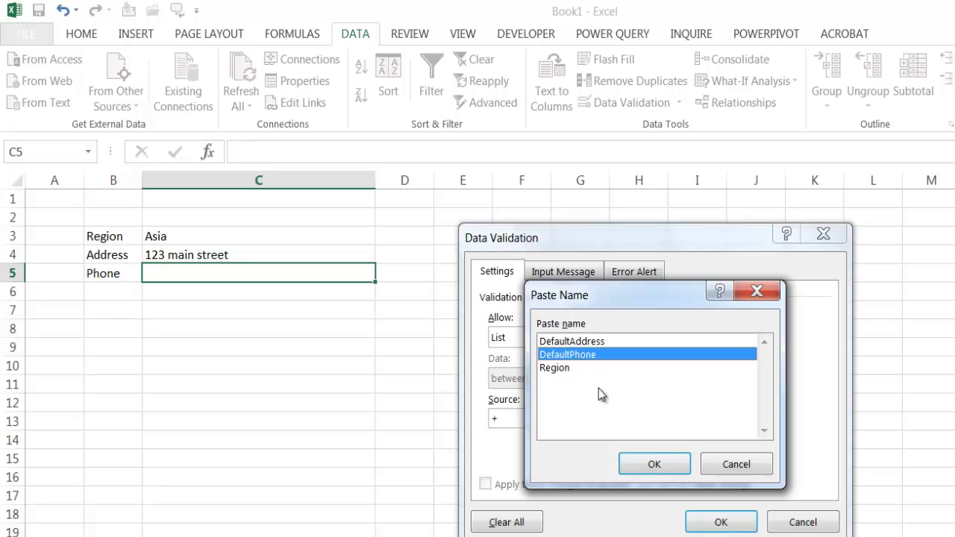
pyautogui.click(653, 464)
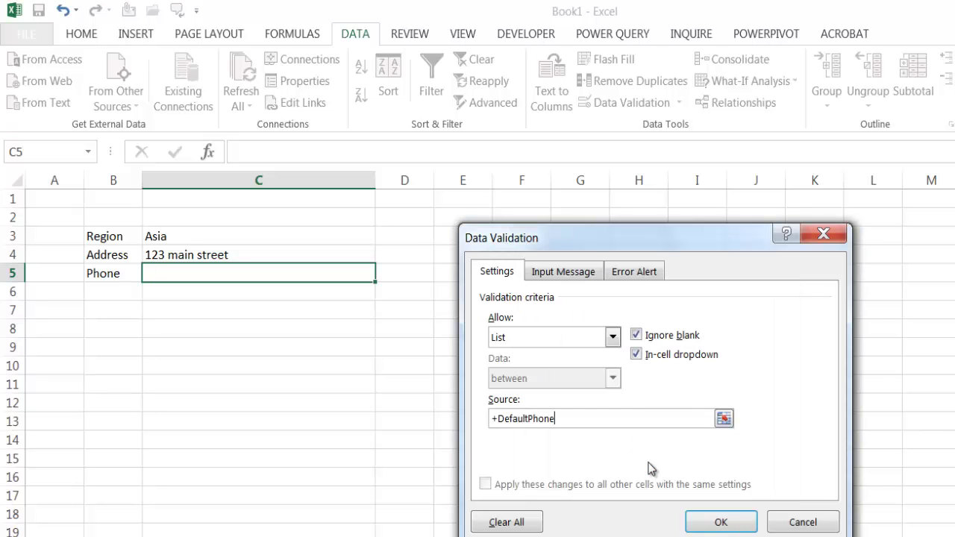
# Step: Turn off the invalid-data error alert in C5's validation and choose +DefaultPhone from the cell's list
pyautogui.click(634, 270)
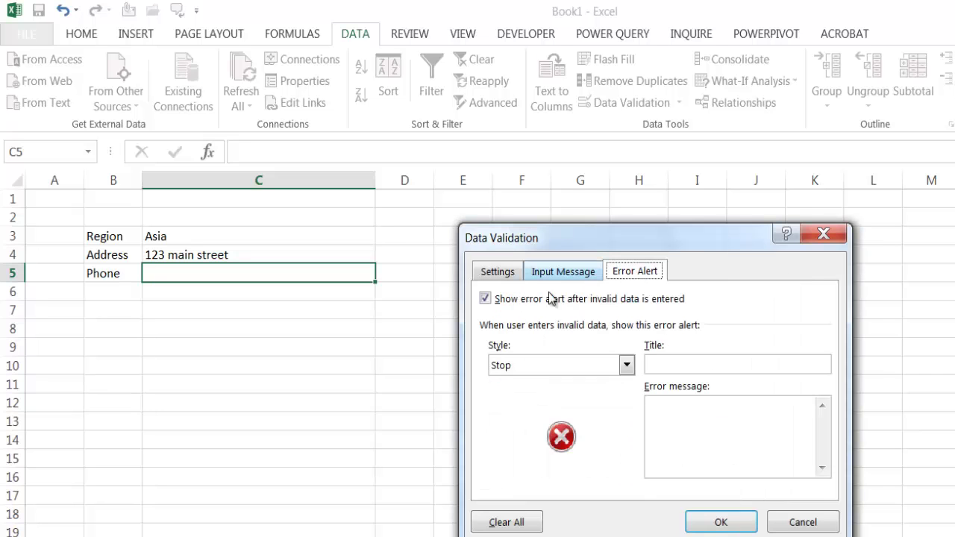
pyautogui.click(485, 298)
pyautogui.click(718, 521)
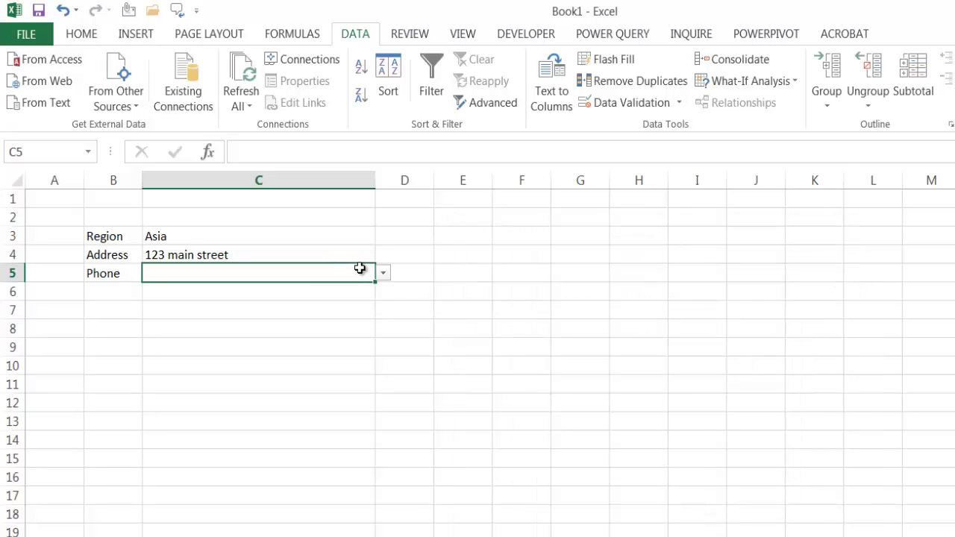
pyautogui.click(383, 275)
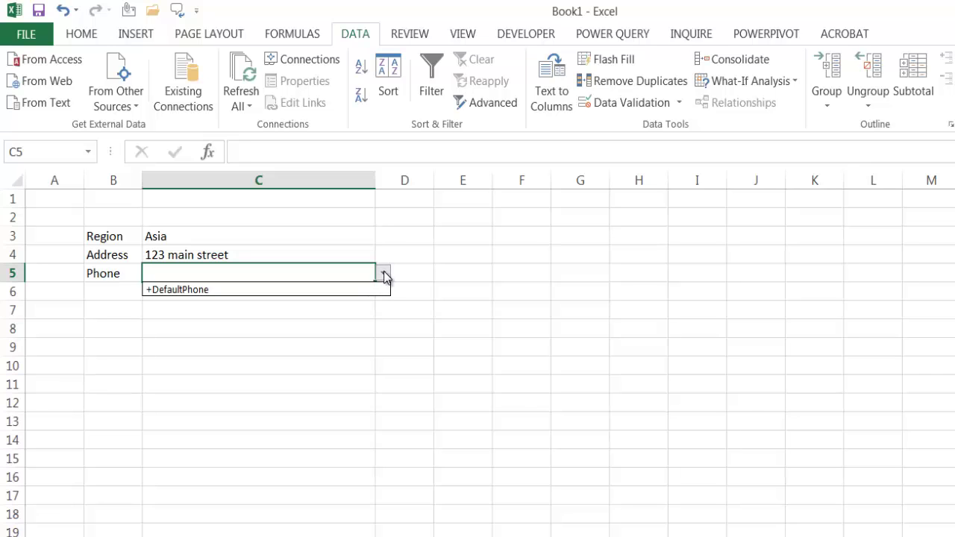
pyautogui.click(247, 290)
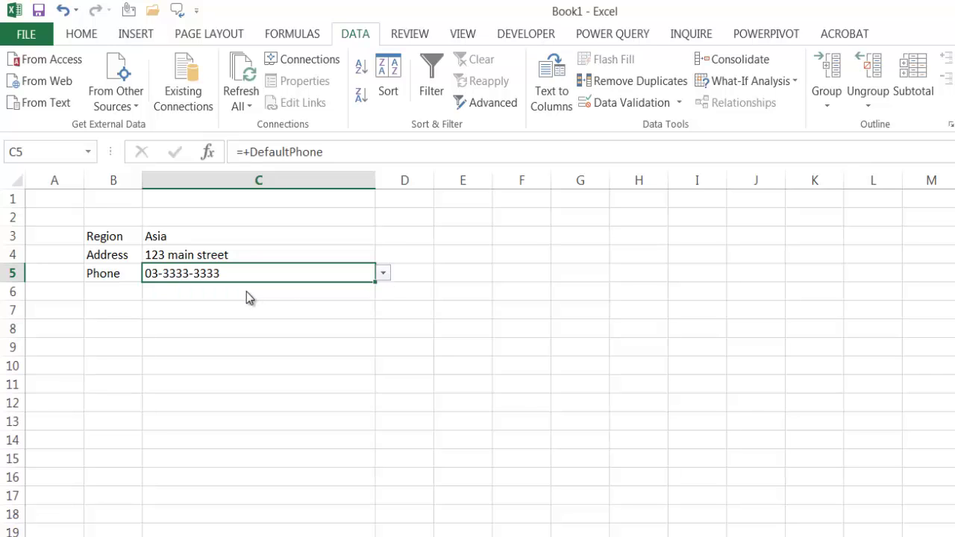
# Step: Change the region in C3 to Europe
pyautogui.click(343, 238)
pyautogui.click(383, 236)
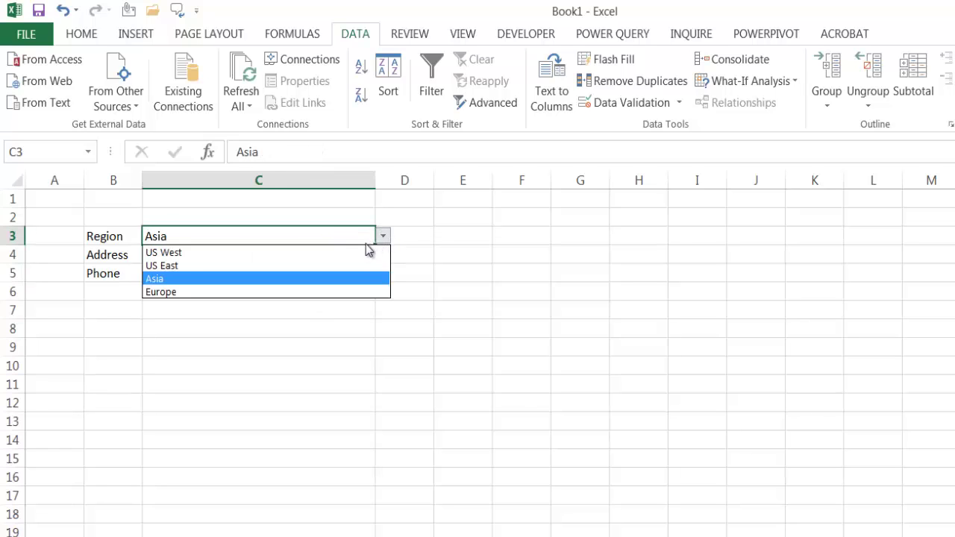
pyautogui.click(303, 291)
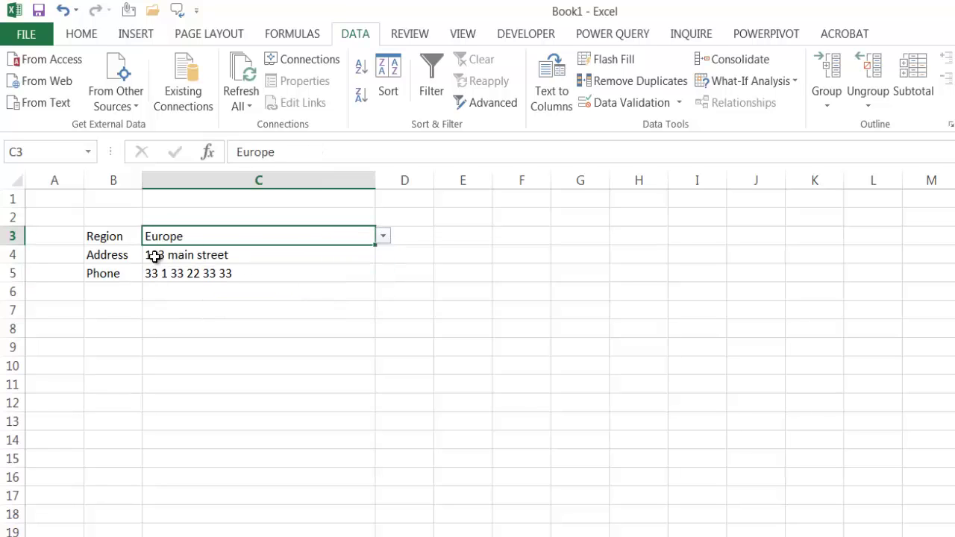
# Step: Choose +DefaultAddress from the list in C4 and +DefaultPhone from the list in C5
pyautogui.click(303, 253)
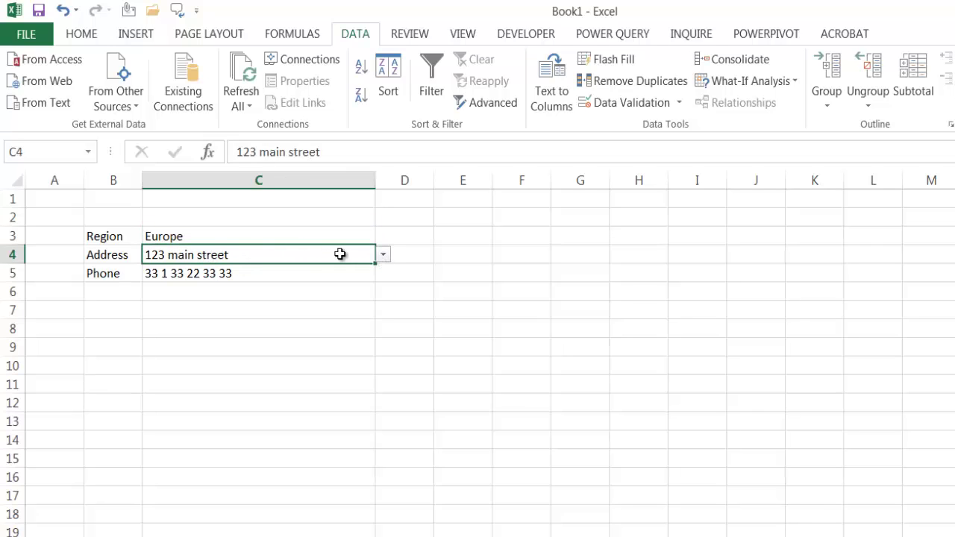
pyautogui.click(385, 256)
pyautogui.click(247, 274)
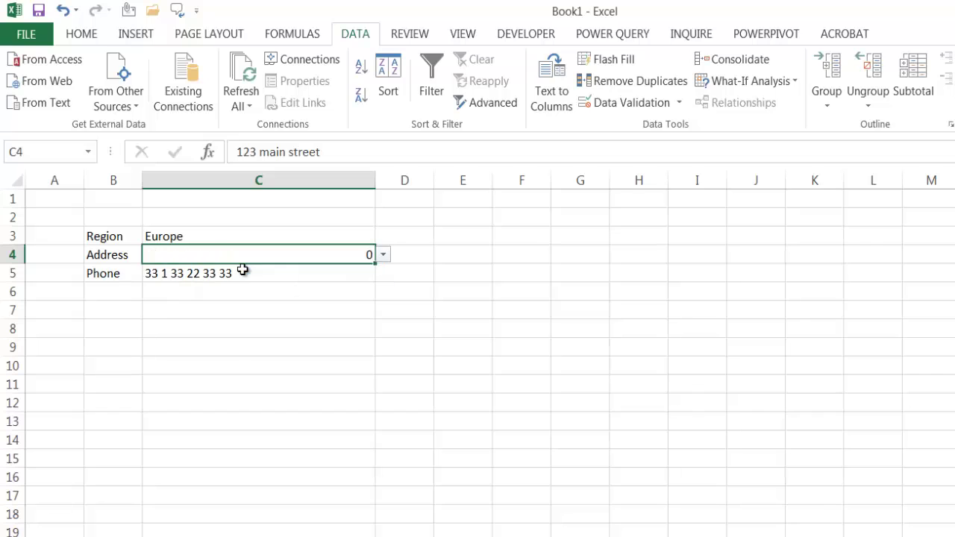
pyautogui.click(340, 239)
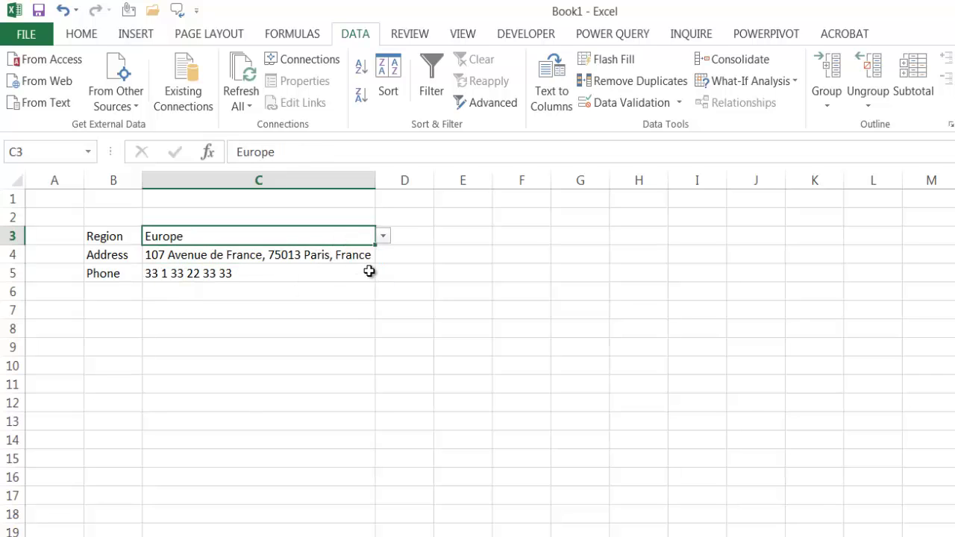
pyautogui.click(371, 273)
pyautogui.click(383, 274)
pyautogui.click(318, 290)
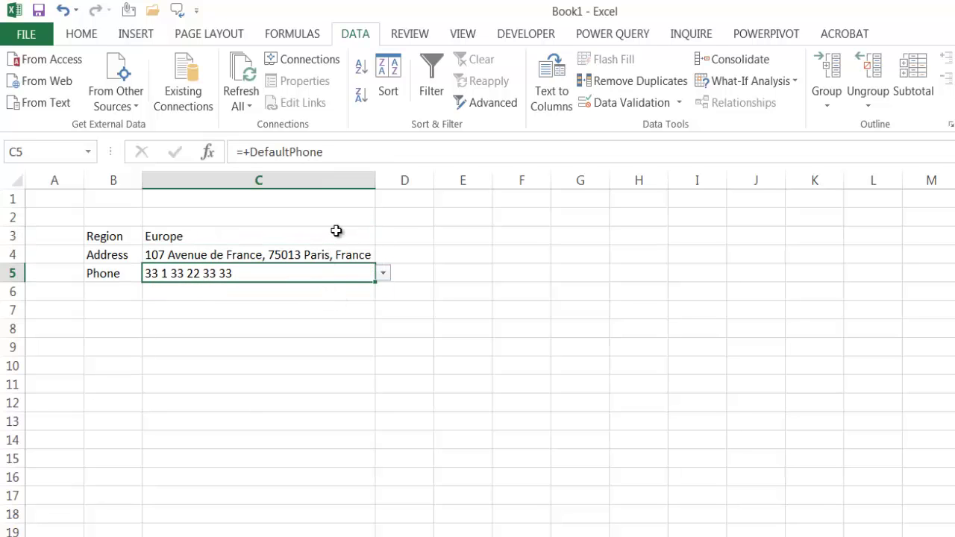
# Step: Switch the region in C3 to US East and back to Europe
pyautogui.click(337, 231)
pyautogui.click(383, 236)
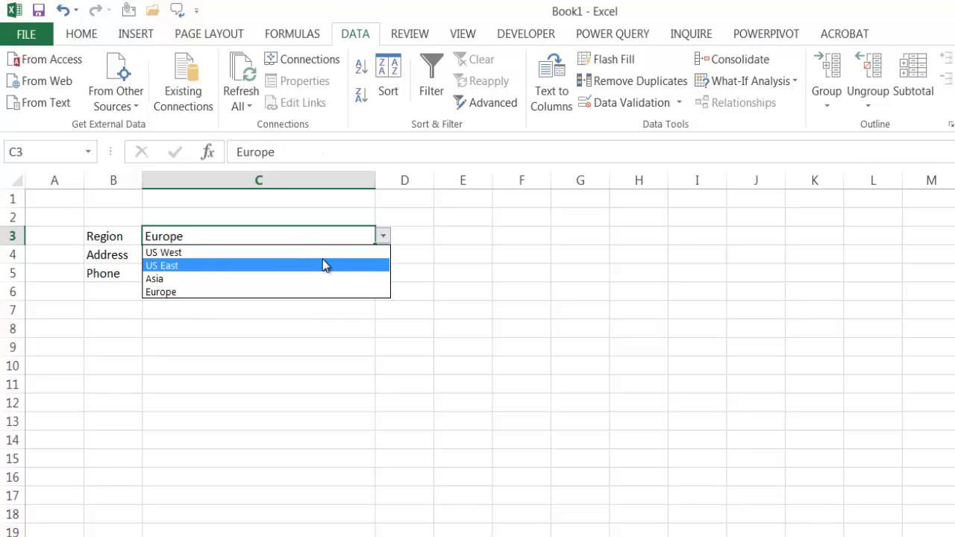
pyautogui.click(324, 265)
pyautogui.click(384, 237)
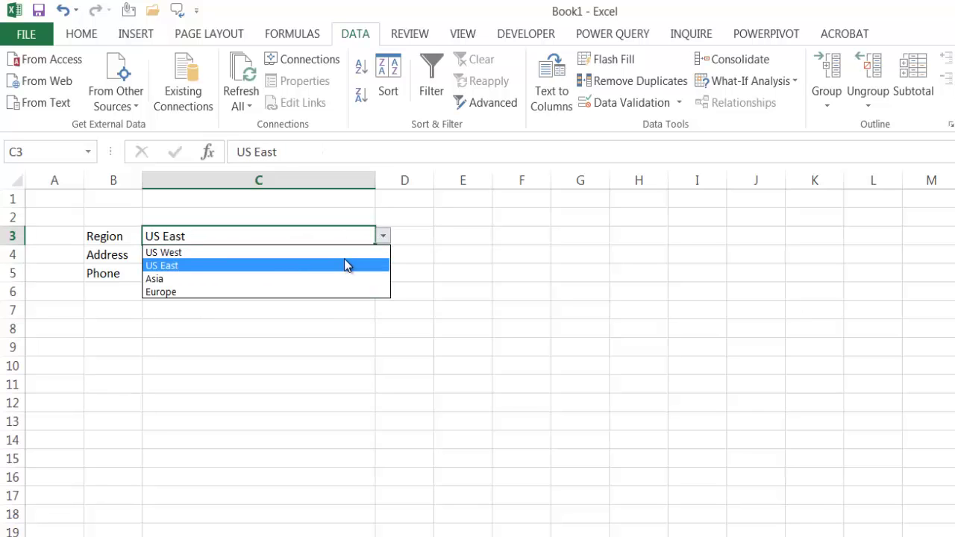
pyautogui.click(344, 261)
pyautogui.click(382, 236)
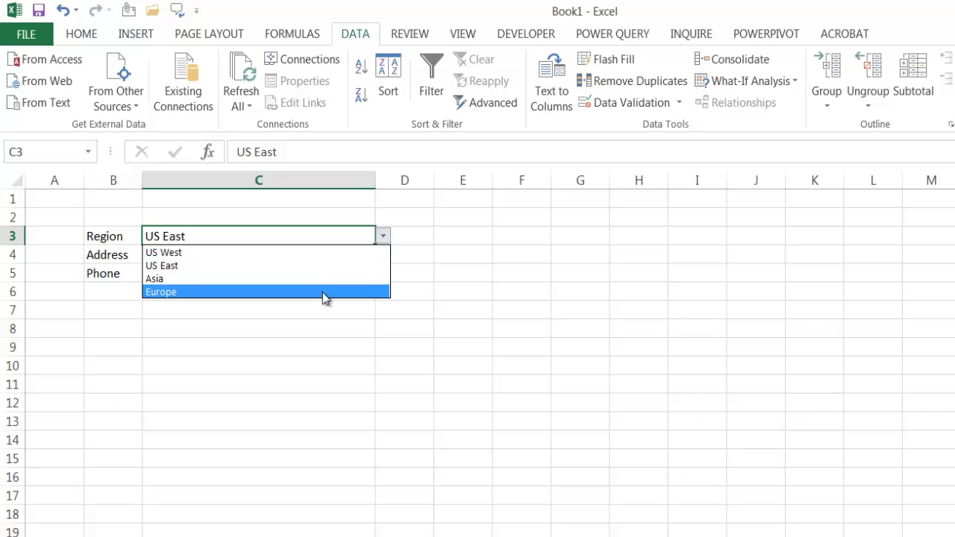
pyautogui.click(323, 292)
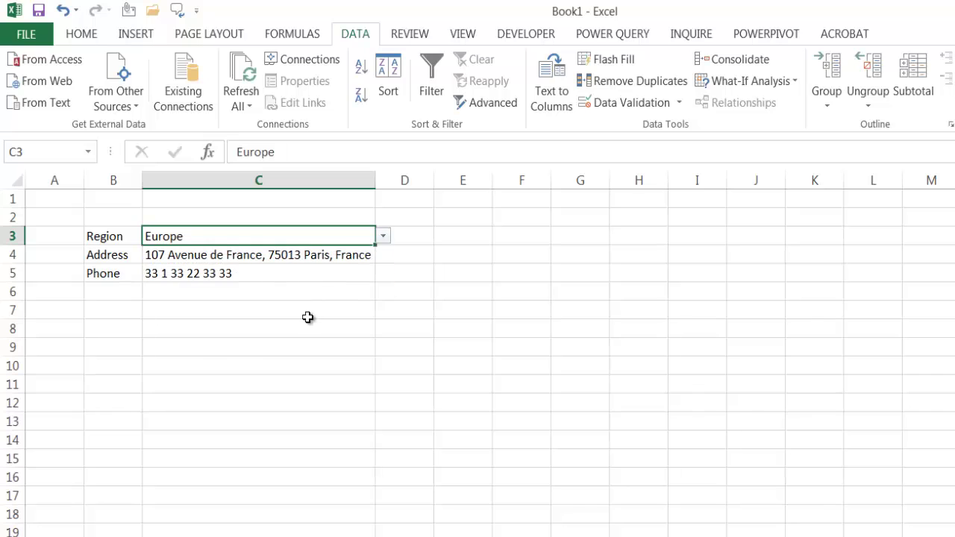
# Step: Replace the default phone in C5 with a custom phone number
pyautogui.click(209, 274)
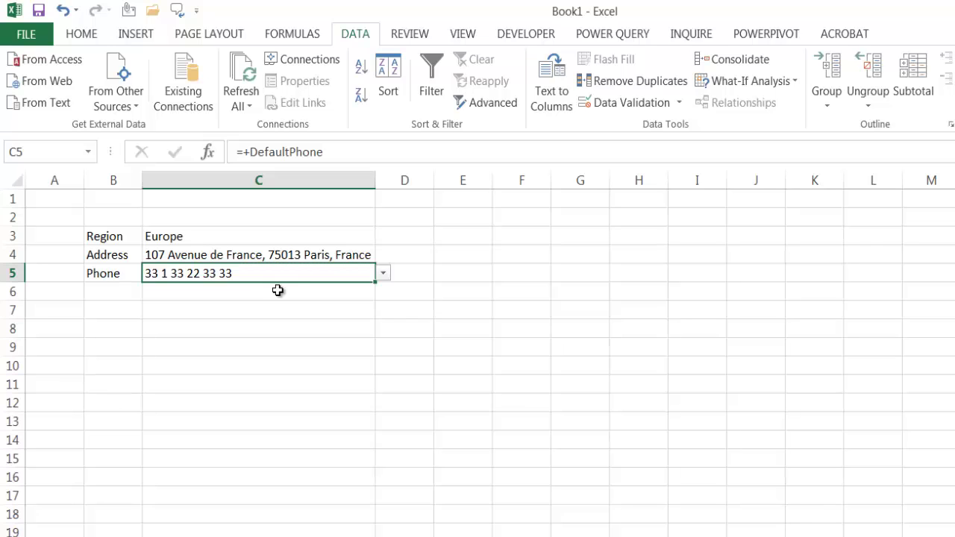
pyautogui.write('55')
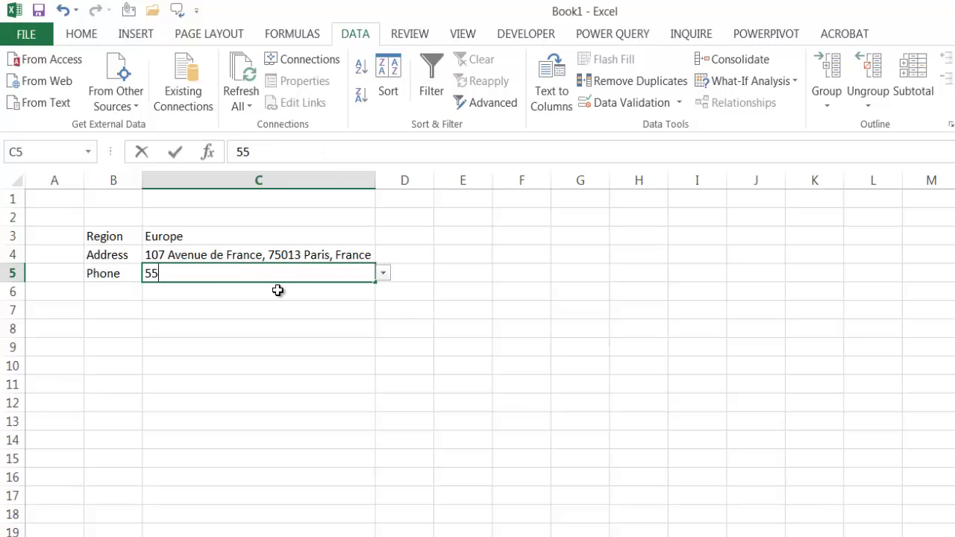
pyautogui.write('5 555')
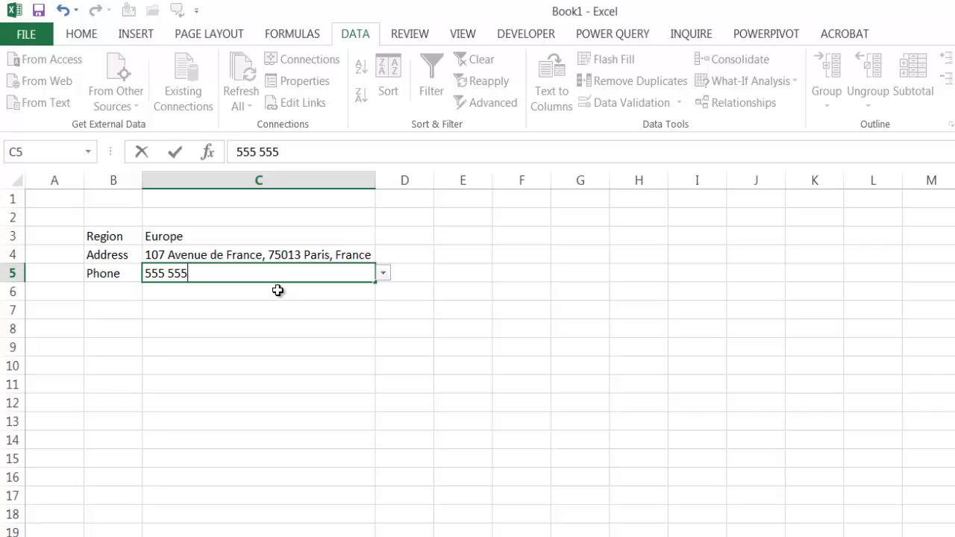
pyautogui.write('1212')
pyautogui.press('Return')
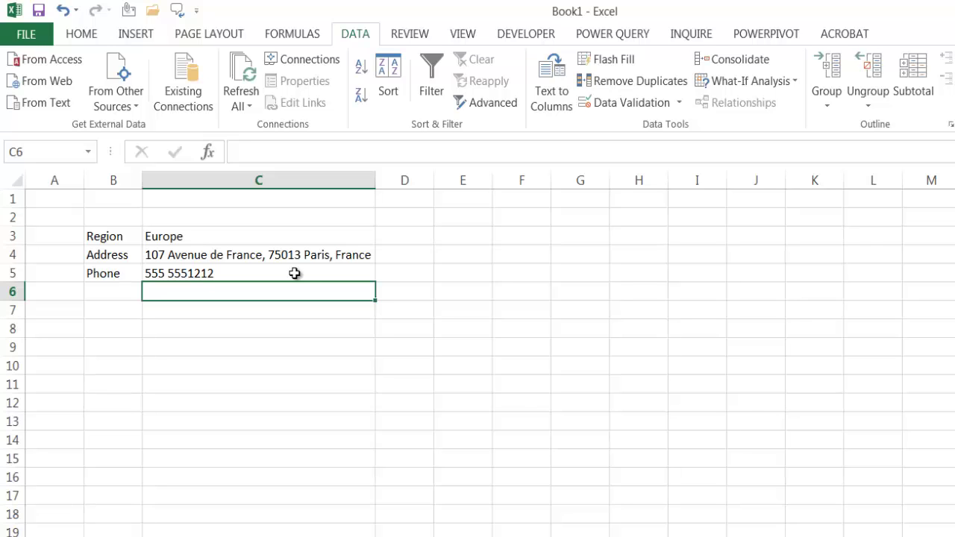
# Step: Restore the default phone in C5 by choosing +DefaultPhone from its list
pyautogui.click(365, 274)
pyautogui.click(382, 273)
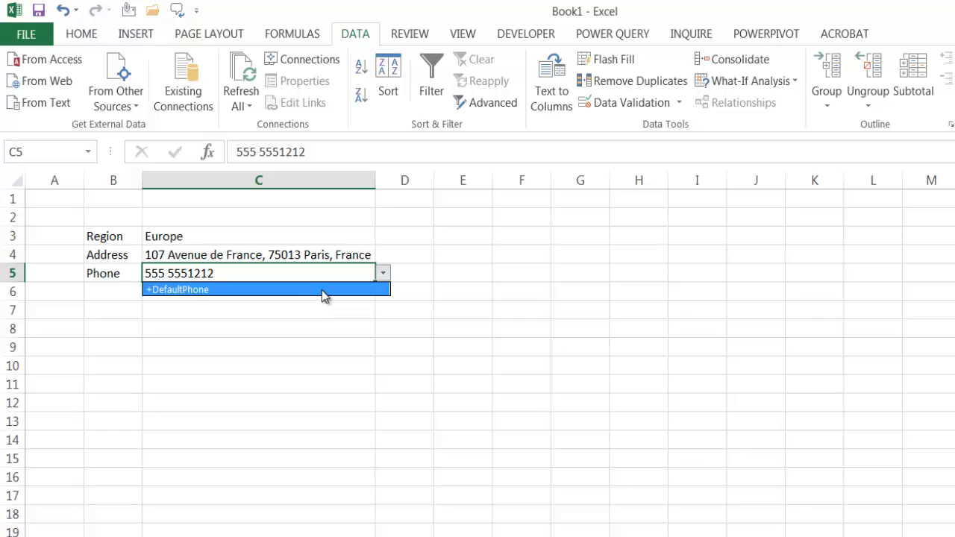
pyautogui.click(321, 290)
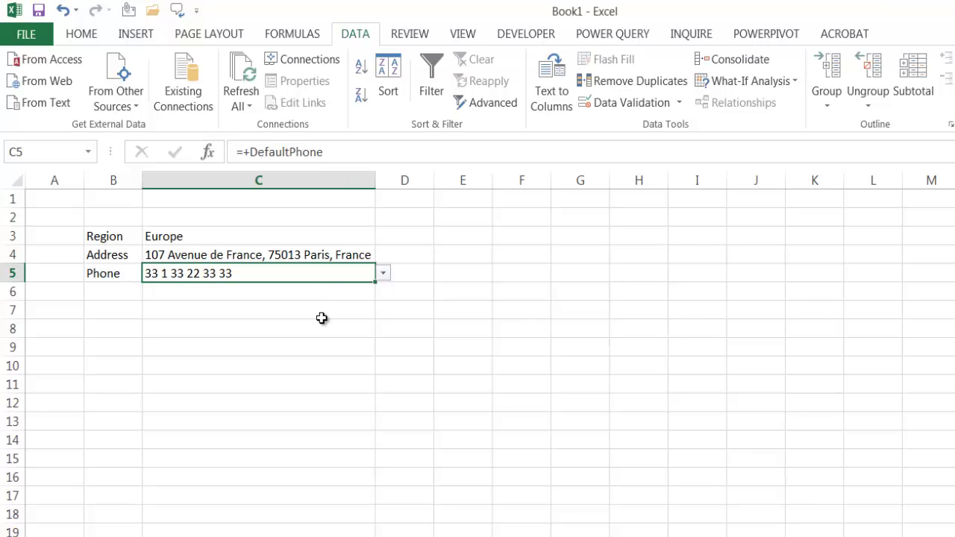
# Step: Write the input message "Enter Address or use the dropdown for the default Address" in C4's data validation
pyautogui.click(343, 256)
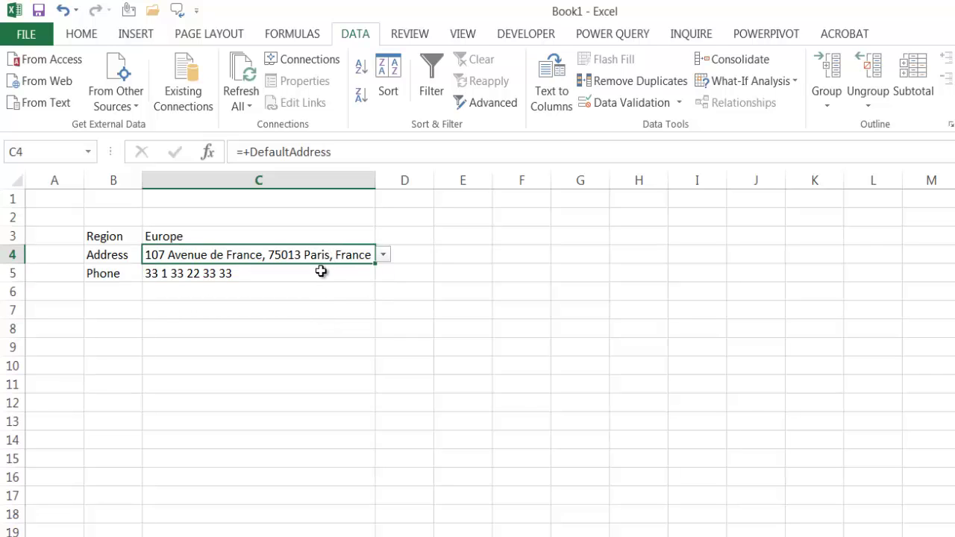
pyautogui.click(320, 272)
pyautogui.click(322, 257)
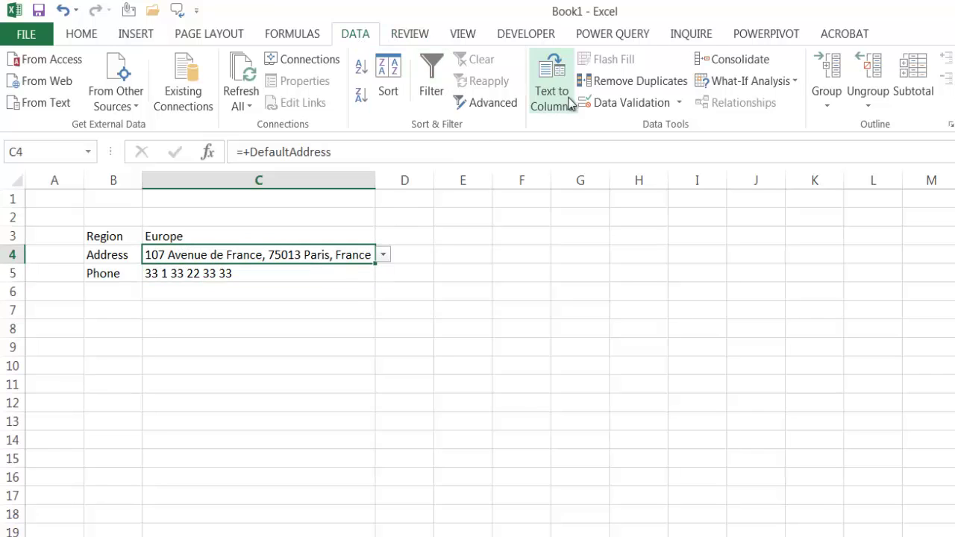
pyautogui.click(632, 103)
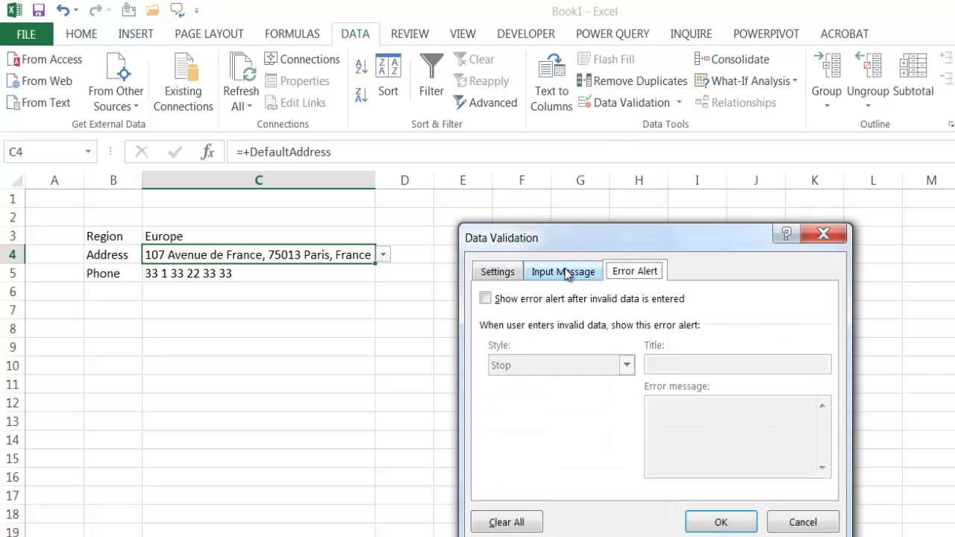
pyautogui.click(566, 273)
pyautogui.click(582, 431)
pyautogui.write('Enter')
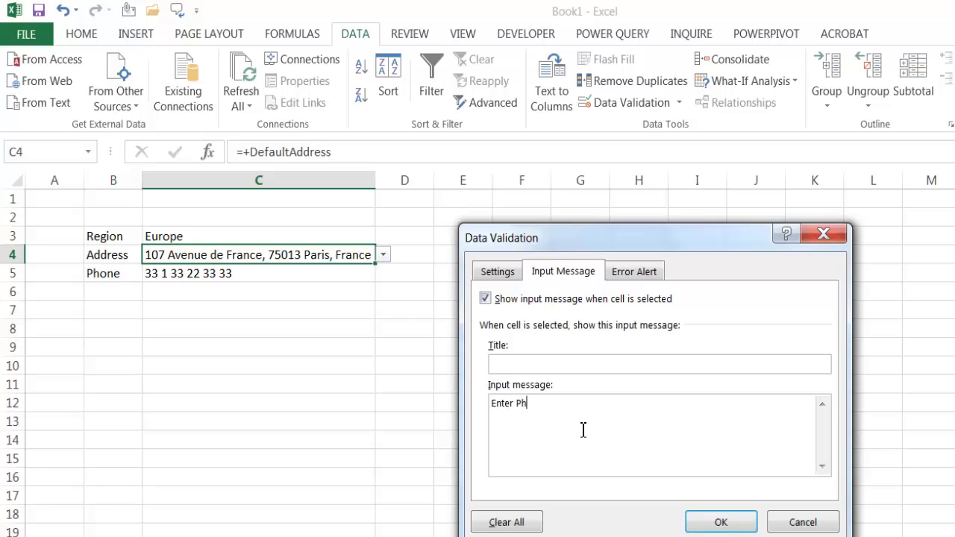
pyautogui.write(' Address or d')
pyautogui.press('BackSpace')
pyautogui.write('use the ')
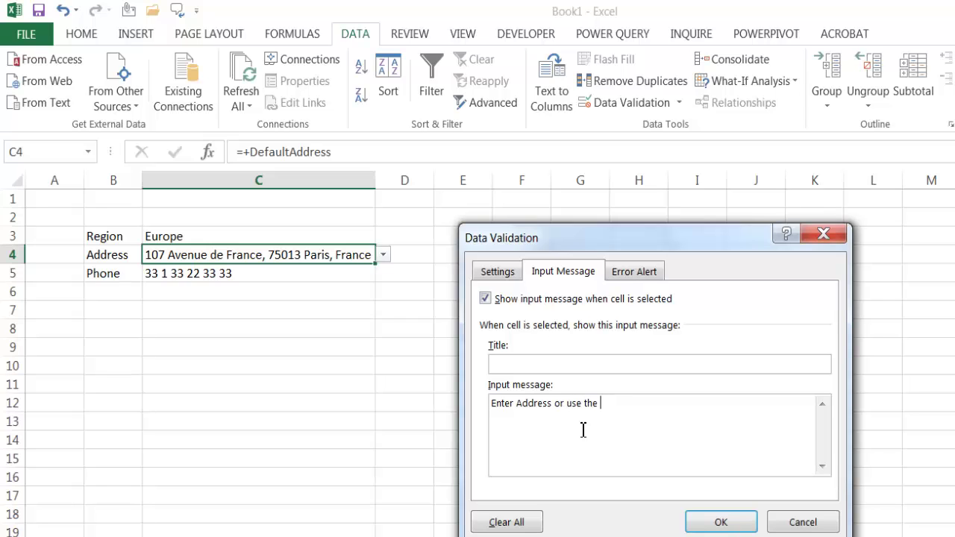
pyautogui.write('dropdown for the deaful')
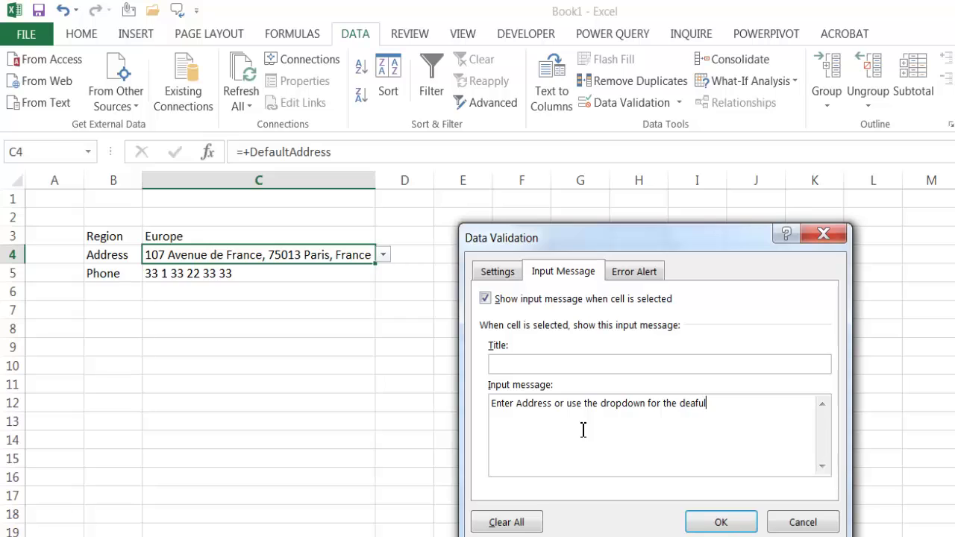
pyautogui.write('t Ad')
# Step: Copy the whole input message text and apply the validation settings to C4
pyautogui.moveTo(750, 405); pyautogui.dragTo(415, 413)
pyautogui.hotkey('ctrl', 'c')
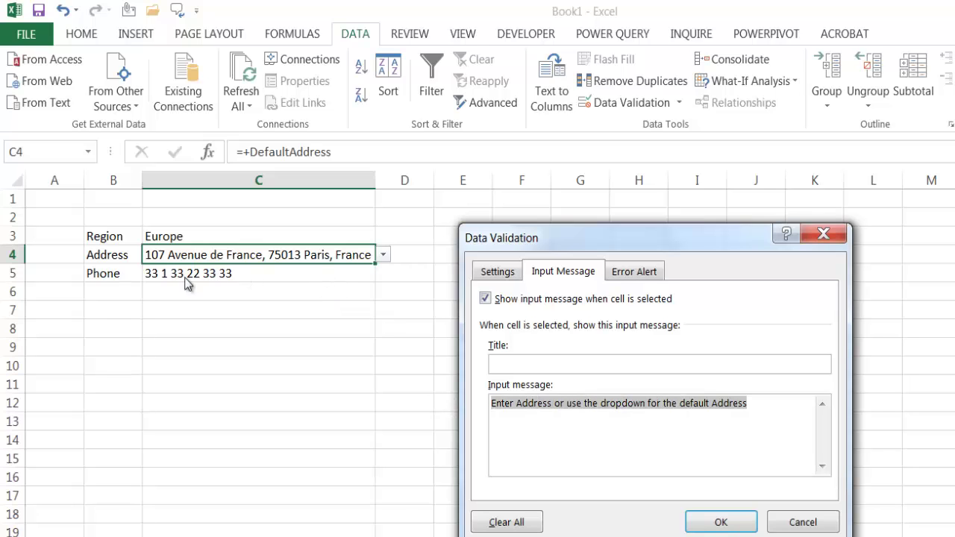
pyautogui.click(721, 521)
pyautogui.click(496, 362)
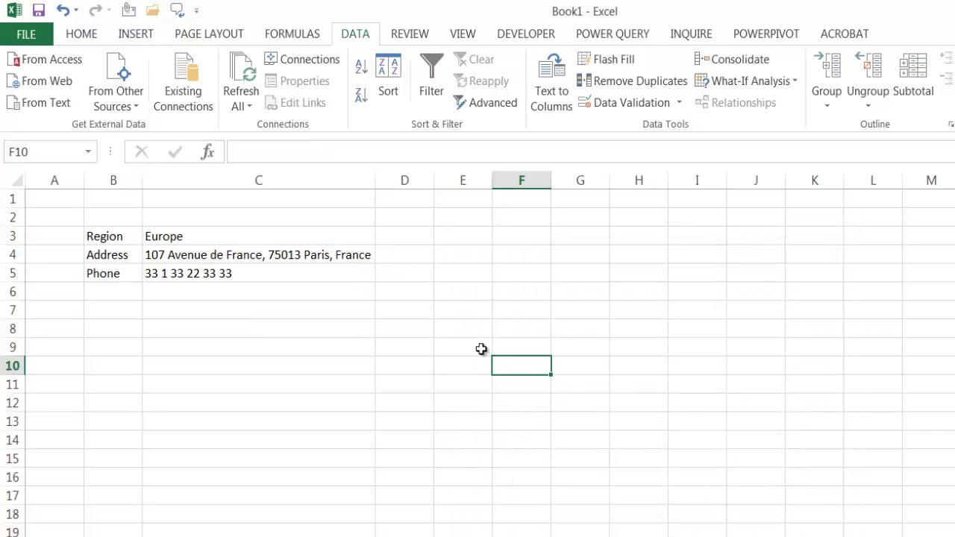
# Step: Change the region in C3 to Asia
pyautogui.click(318, 235)
pyautogui.click(382, 236)
pyautogui.click(302, 279)
# Step: Enter 123 as a custom address in C4, and restore the default by choosing +DefaultAddress from its list
pyautogui.click(309, 258)
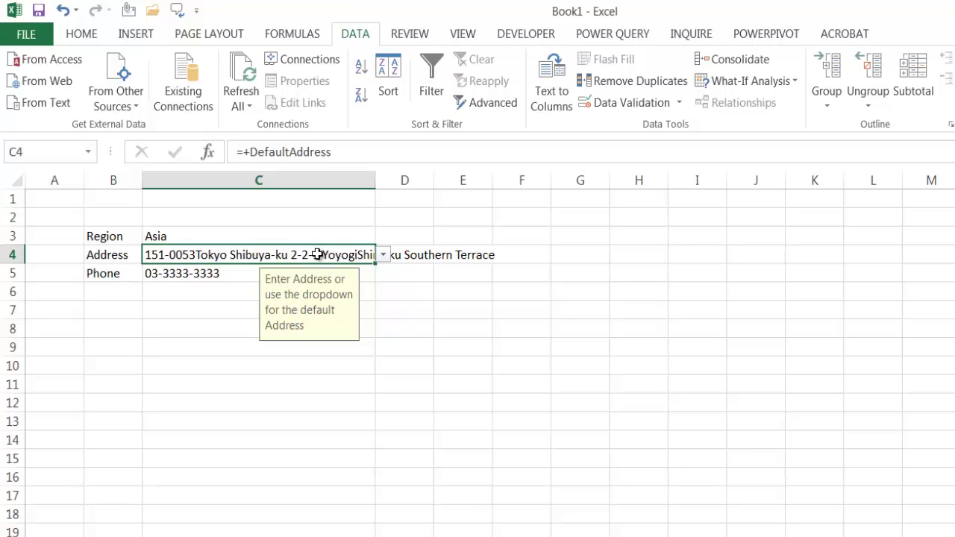
pyautogui.write('123')
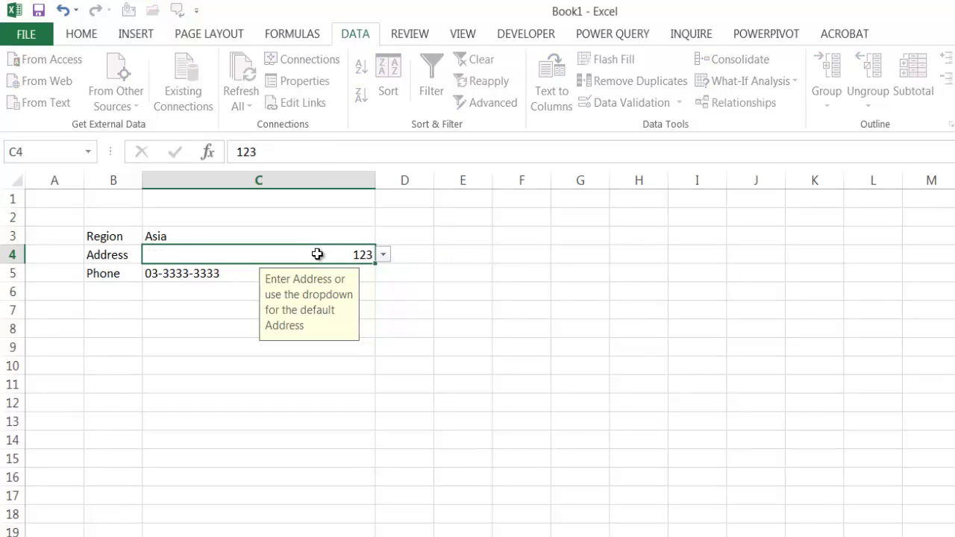
pyautogui.press('Return')
pyautogui.click(317, 254)
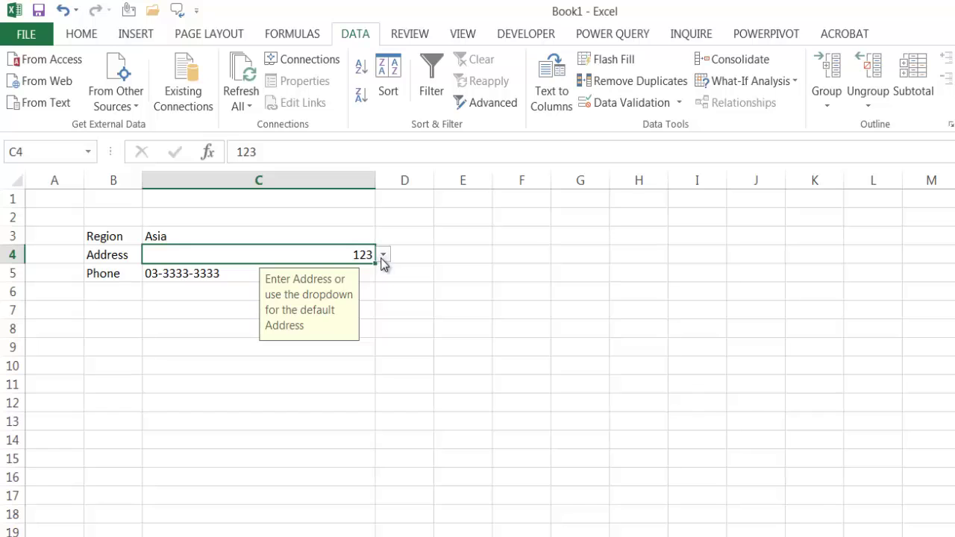
pyautogui.click(383, 255)
pyautogui.click(367, 274)
# Step: Paste the copied message as the input message in C5's data validation
pyautogui.click(237, 277)
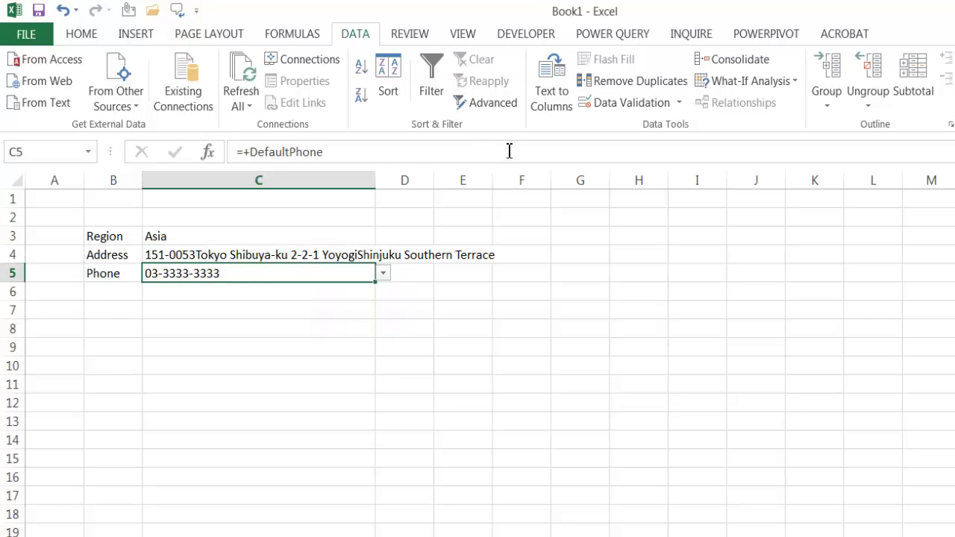
pyautogui.click(637, 102)
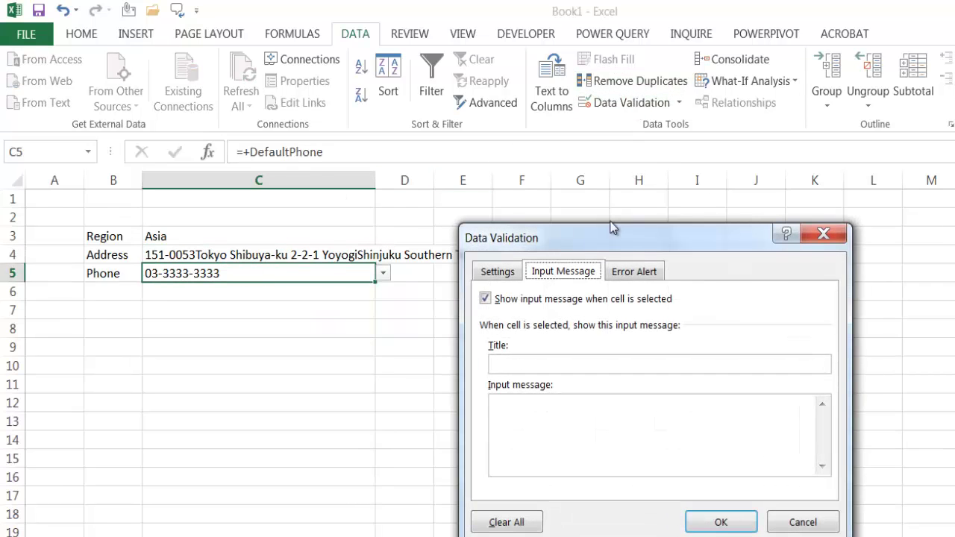
pyautogui.click(601, 436)
pyautogui.hotkey('ctrl', 'v')
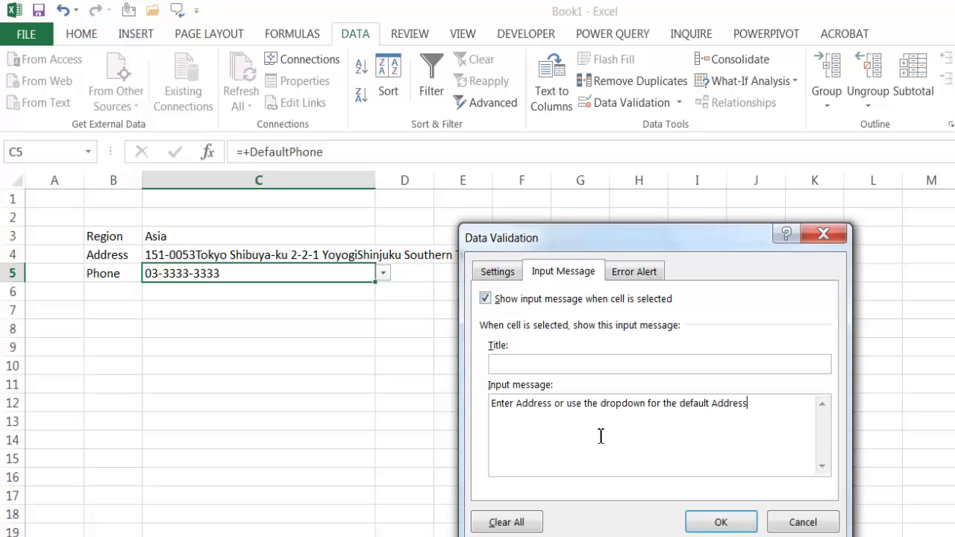
# Step: Reword C5's input message to "Enter Phone or use the dropdown for the default Phone" and apply the validation settings
pyautogui.doubleClick(541, 407)
pyautogui.write('Phone')
pyautogui.press('BackSpace')
pyautogui.press('BackSpace')
pyautogui.press('BackSpace')
pyautogui.press('BackSpace')
pyautogui.write('hone')
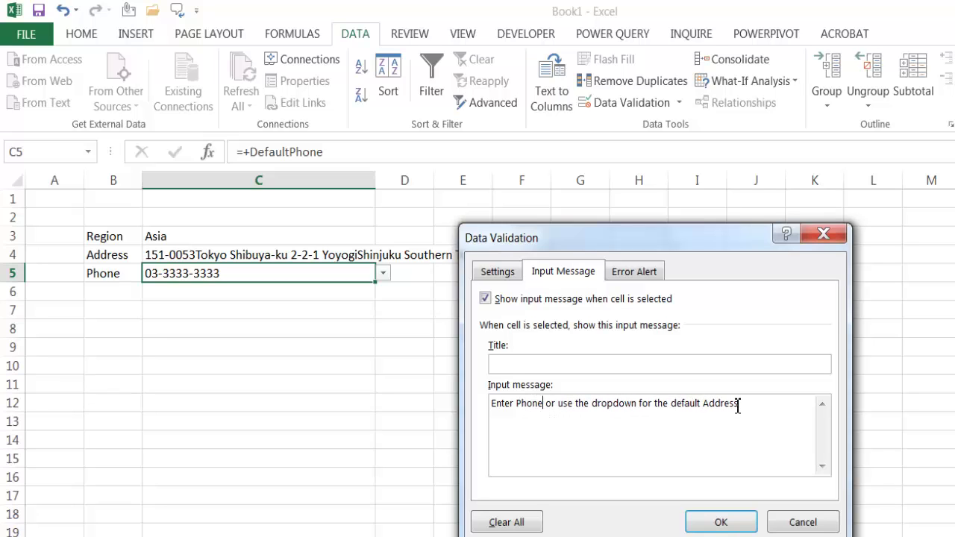
pyautogui.doubleClick(736, 406)
pyautogui.write('Phone')
pyautogui.click(721, 521)
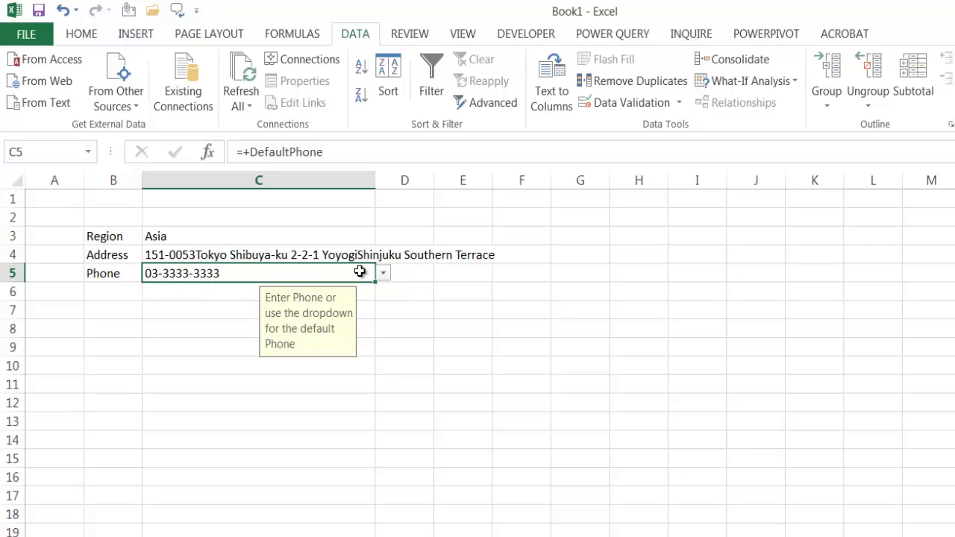
# Step: Enter a custom phone number in C5 in place of the default
pyautogui.write('555 555')
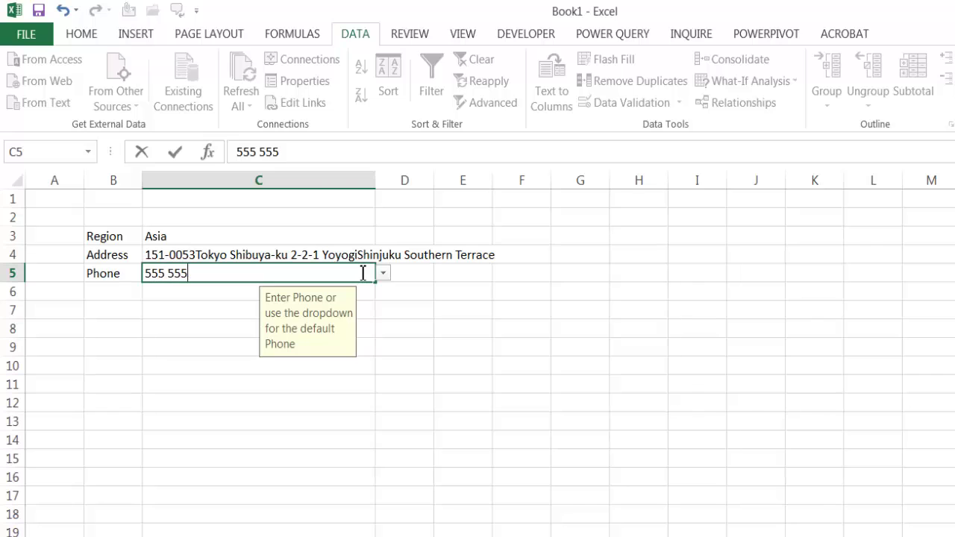
pyautogui.press('Return')
pyautogui.click(360, 271)
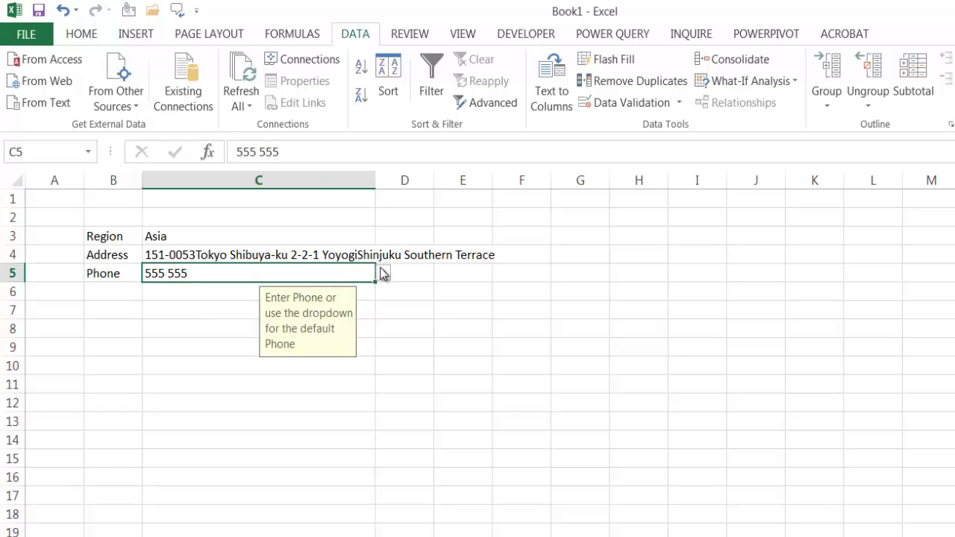
pyautogui.click(432, 365)
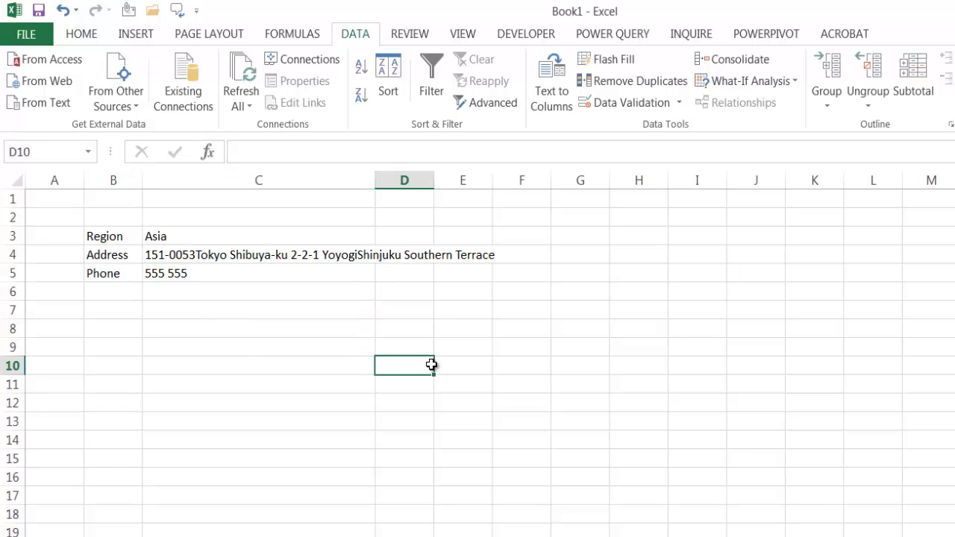